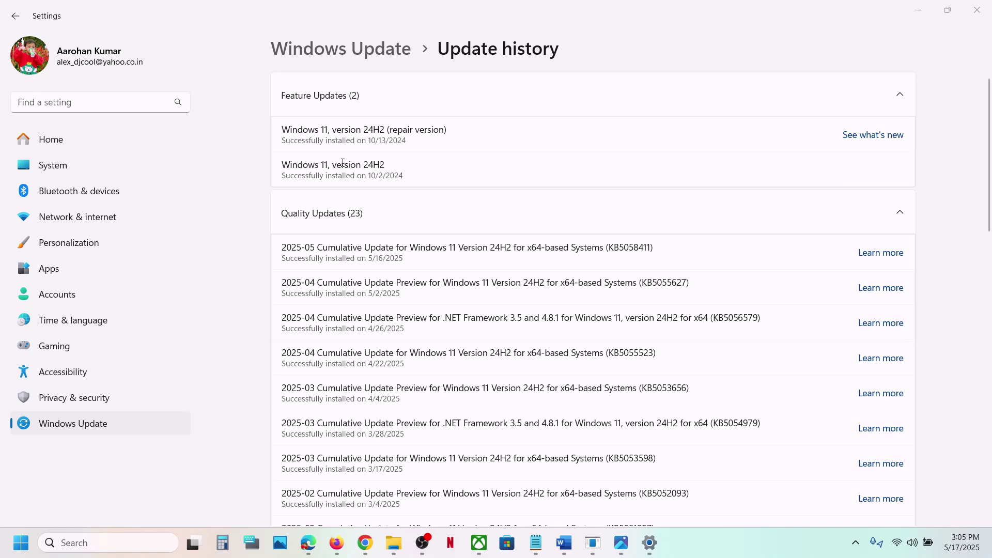
Review the 24H2 feature update version and its error screenshot in the update history
{"action": "left_click_drag", "start_coordinate": [341, 163], "coordinate": [428, 165]}
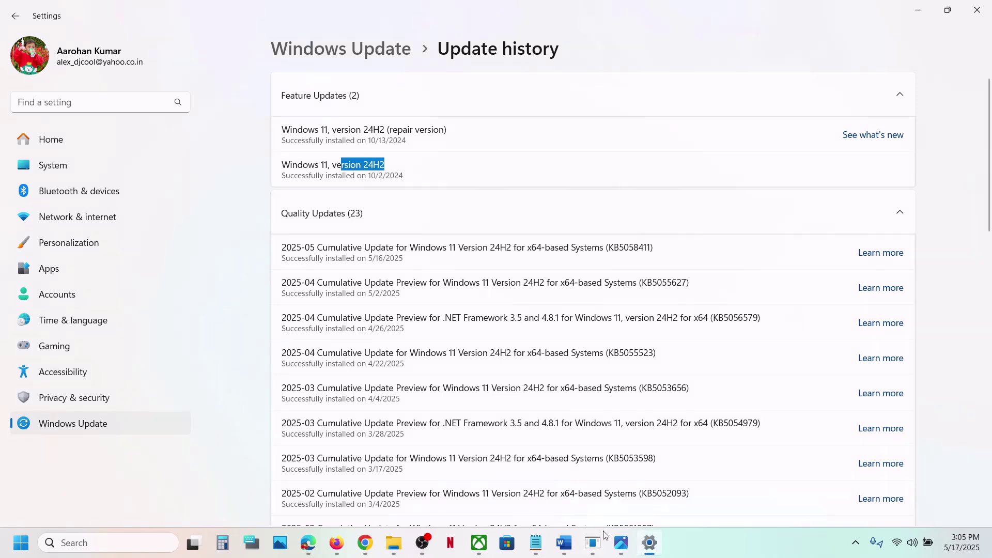
{"action": "mouse_move", "coordinate": [616, 549]}
{"action": "left_click", "coordinate": [712, 488]}
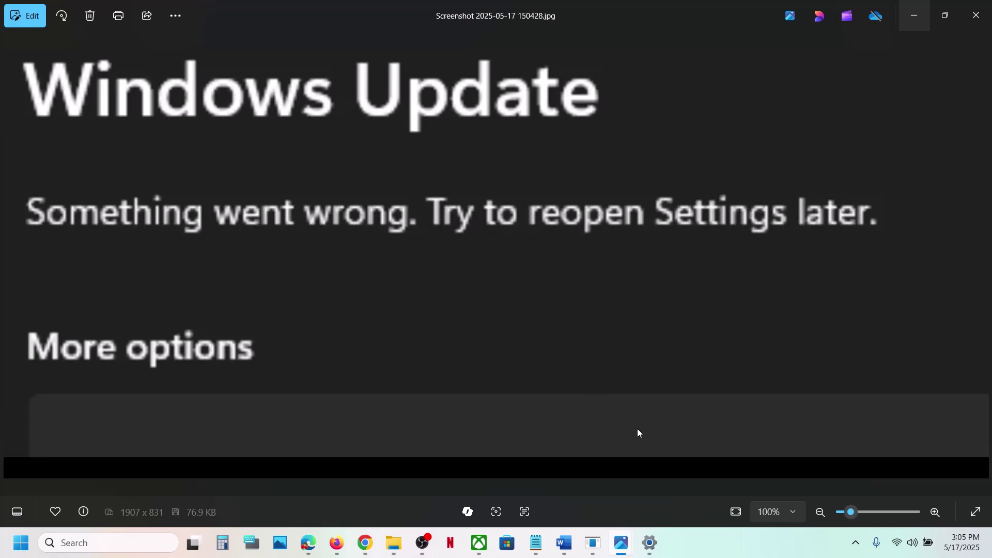
{"action": "left_click", "coordinate": [649, 542]}
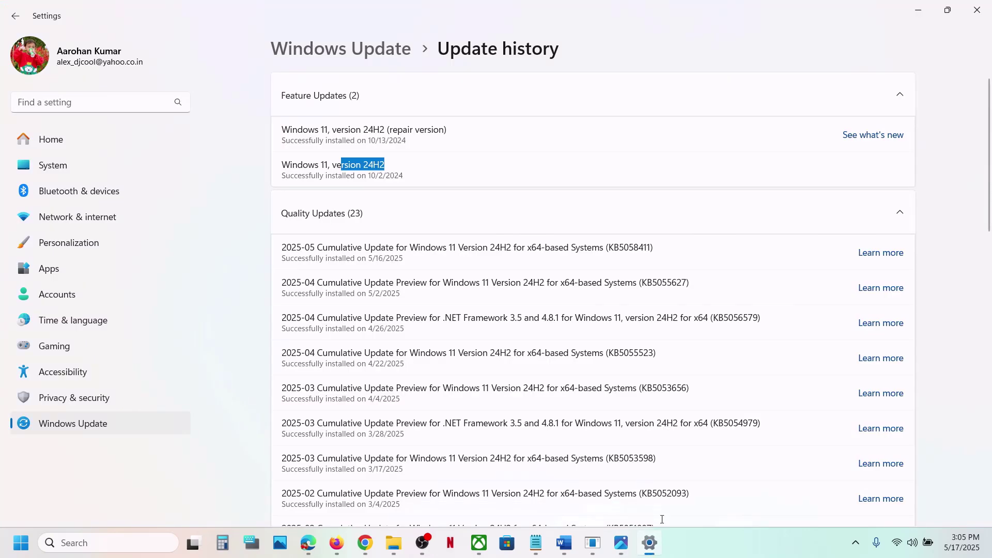
Pause Windows updates for 1 week, then resume them to check again
{"action": "left_click", "coordinate": [97, 427]}
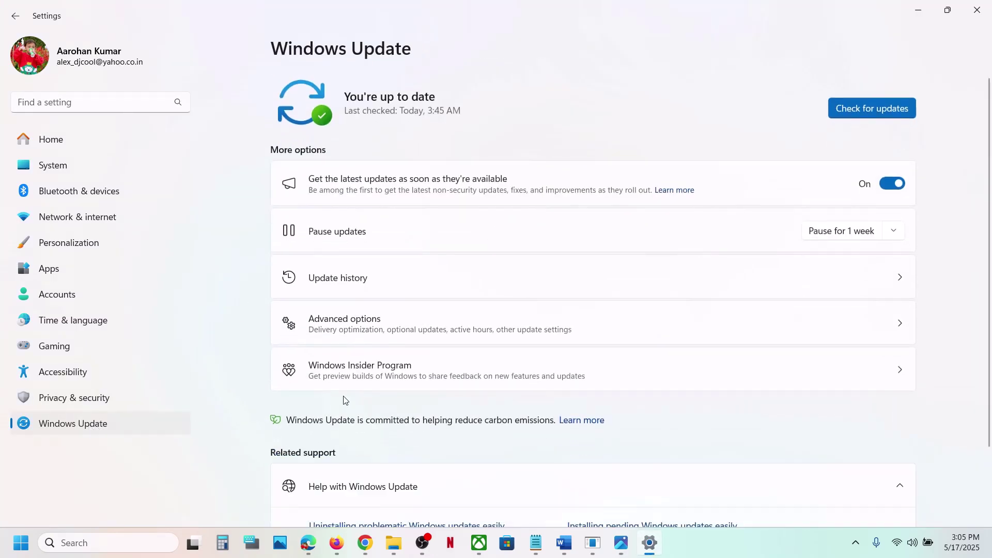
{"action": "left_click", "coordinate": [844, 232]}
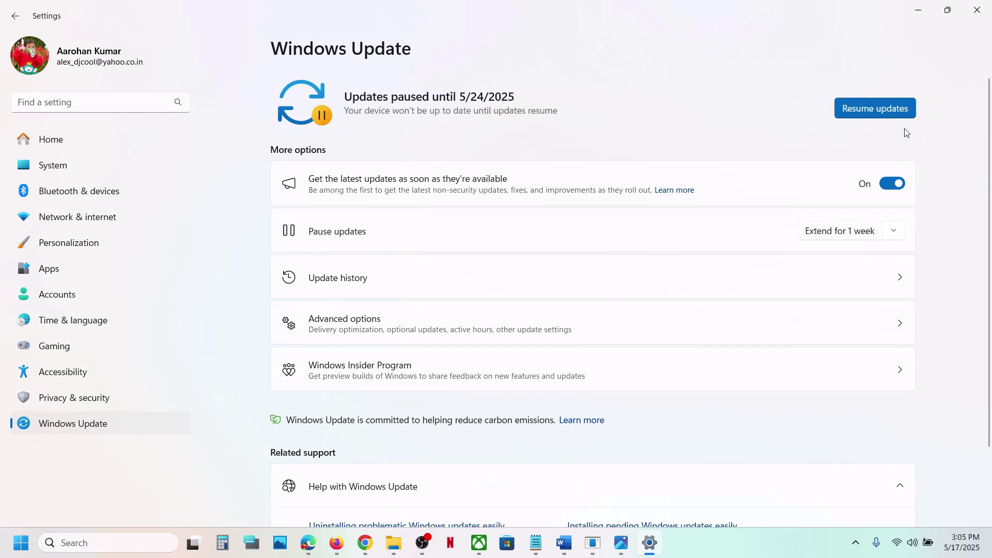
{"action": "left_click", "coordinate": [863, 112]}
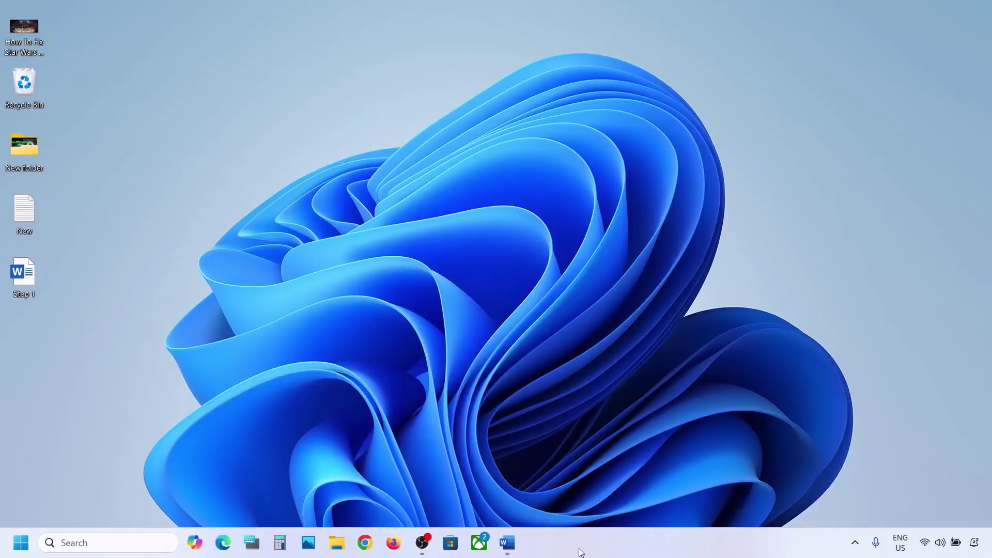
Read Word's Step 1 on starting App Readiness, then launch Services via a 'services' search
{"action": "left_click", "coordinate": [507, 543]}
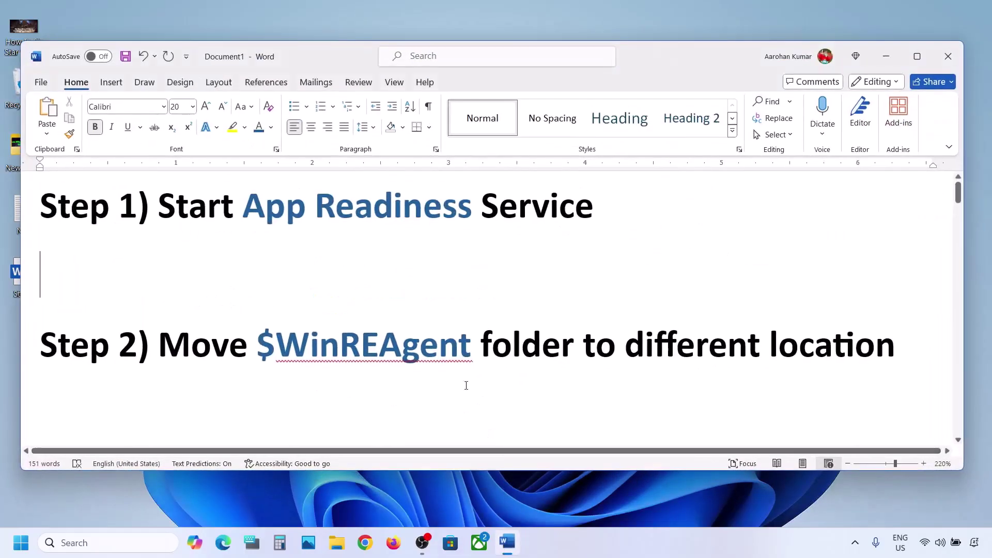
{"action": "left_click_drag", "start_coordinate": [182, 211], "coordinate": [594, 209]}
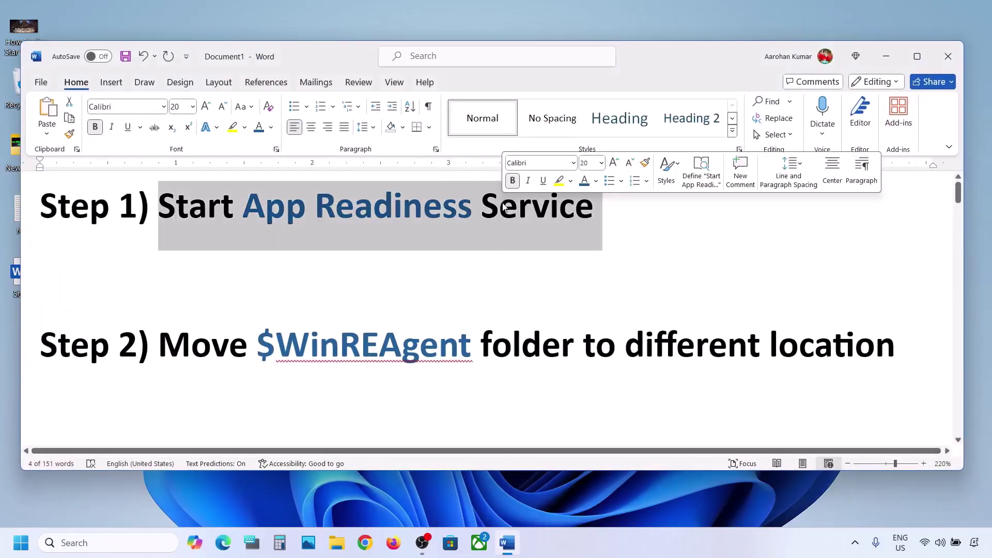
{"action": "left_click", "coordinate": [76, 537]}
{"action": "type", "text": "services"}
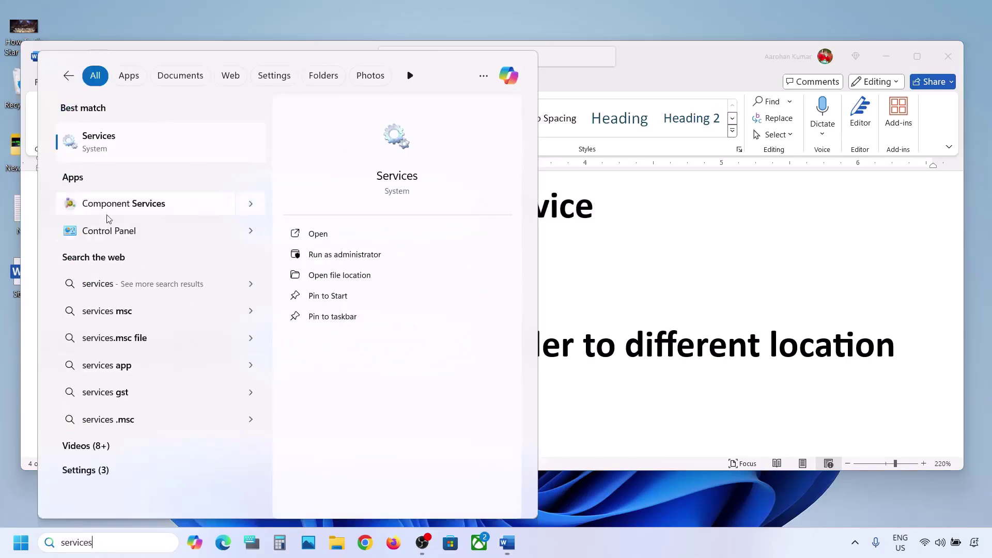
{"action": "left_click", "coordinate": [123, 150]}
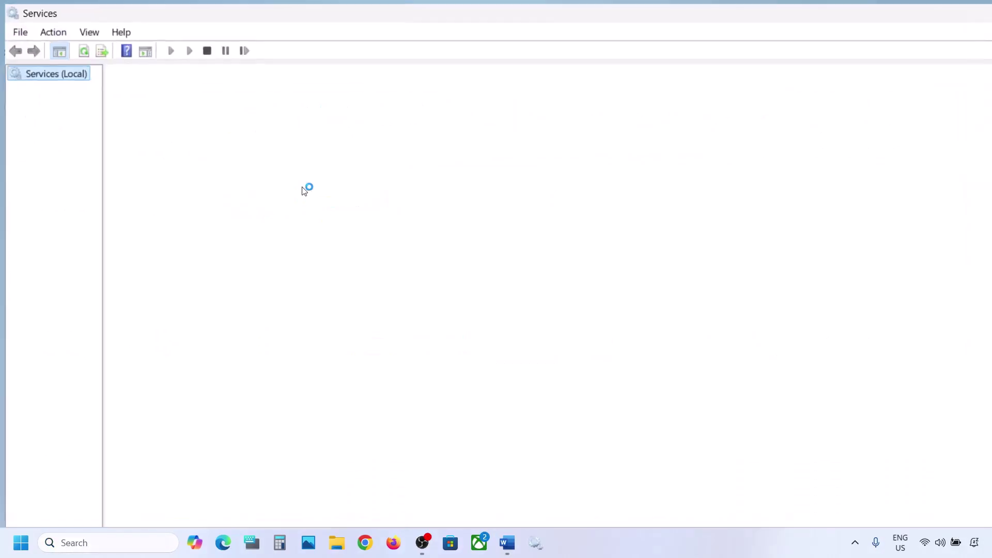
Keep App Readiness on Automatic startup, apply, start the service, and return to Word's Step 2
{"action": "left_click", "coordinate": [281, 161]}
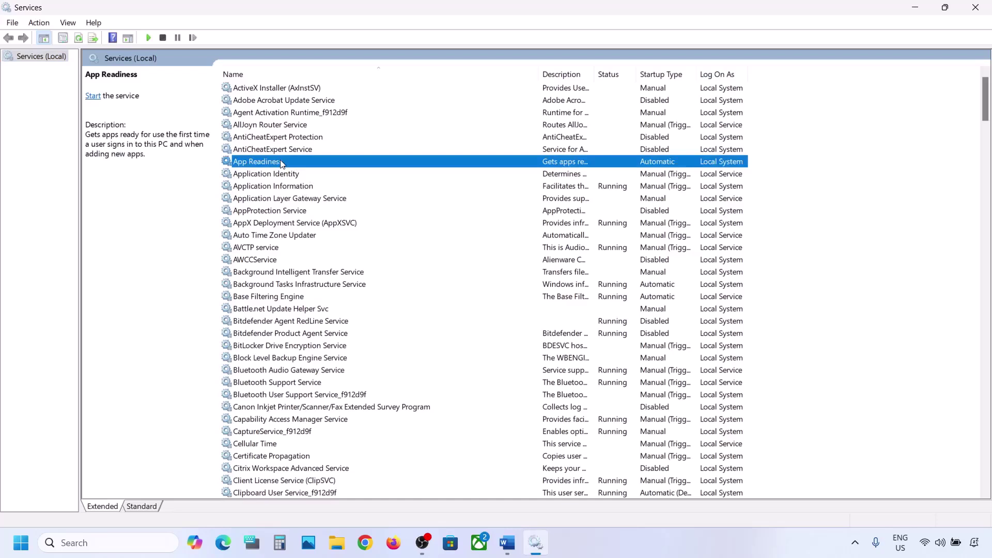
{"action": "double_click", "coordinate": [308, 165]}
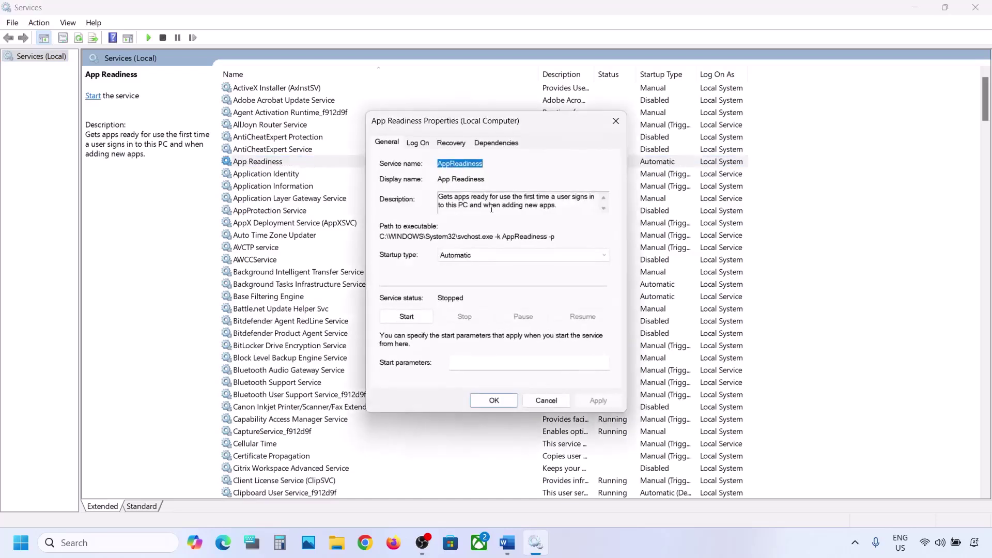
{"action": "left_click", "coordinate": [460, 255]}
{"action": "left_click", "coordinate": [459, 275]}
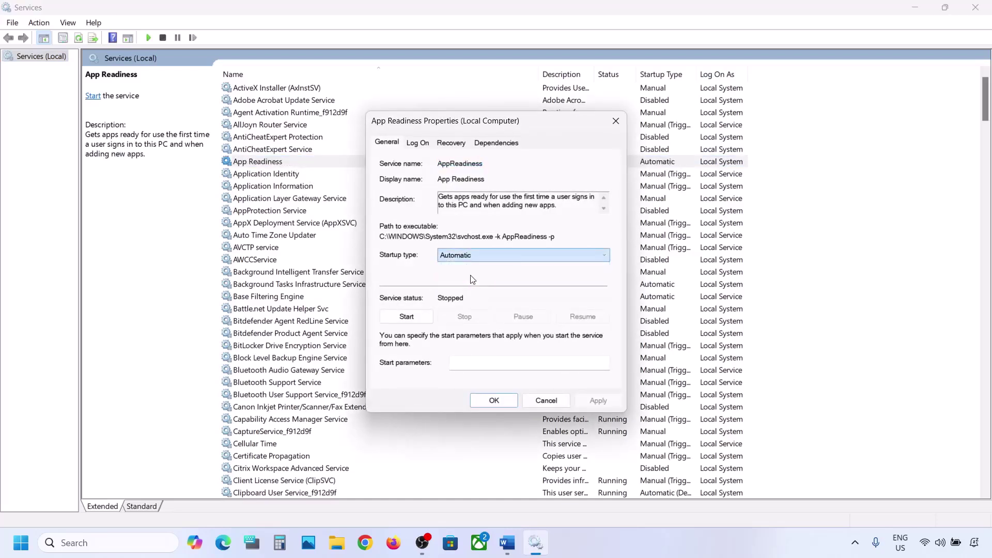
{"action": "left_click", "coordinate": [599, 403]}
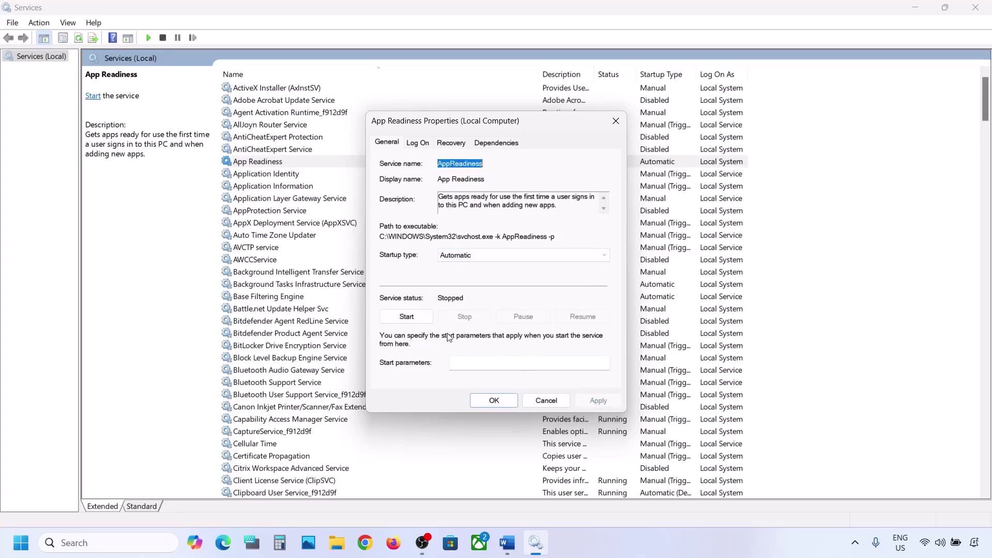
{"action": "left_click", "coordinate": [412, 321]}
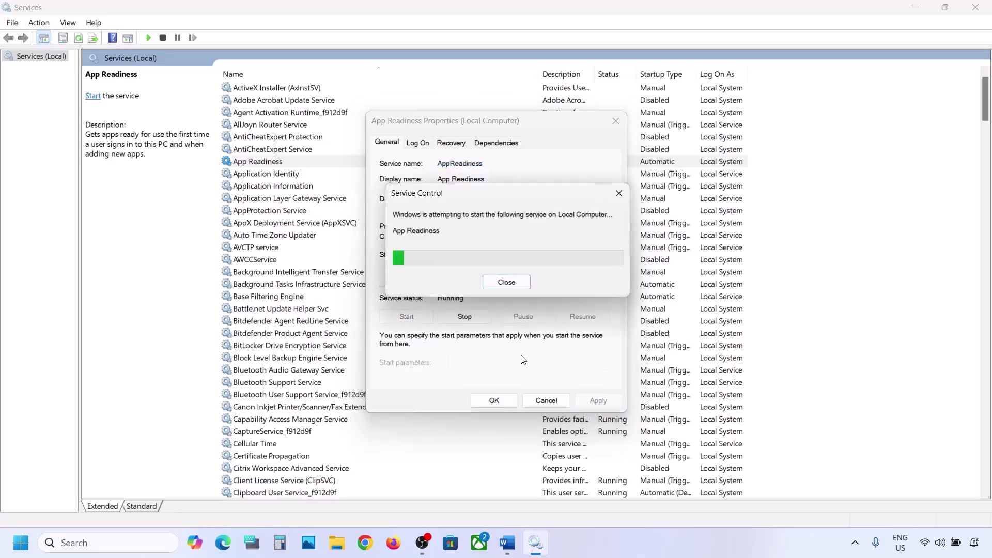
{"action": "left_click", "coordinate": [495, 400]}
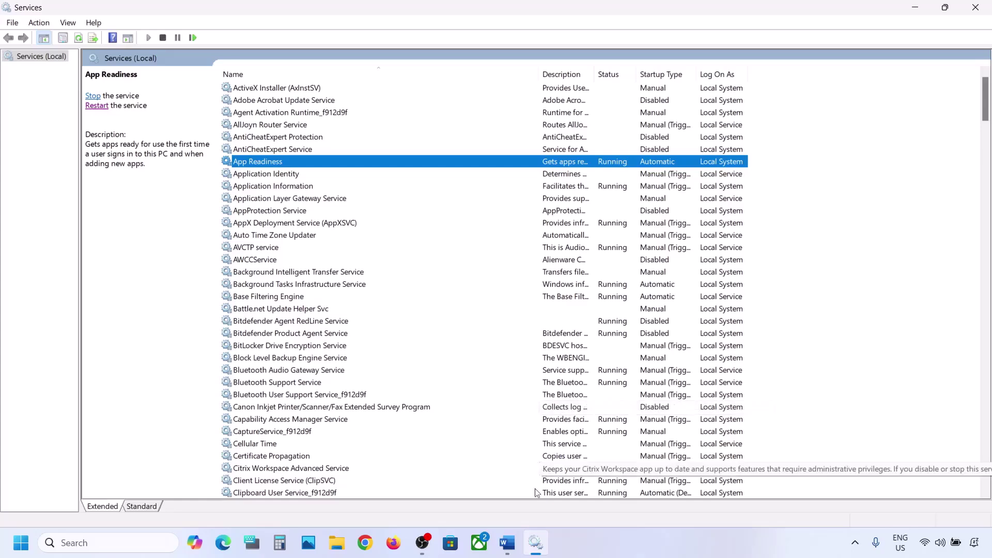
{"action": "left_click", "coordinate": [507, 543]}
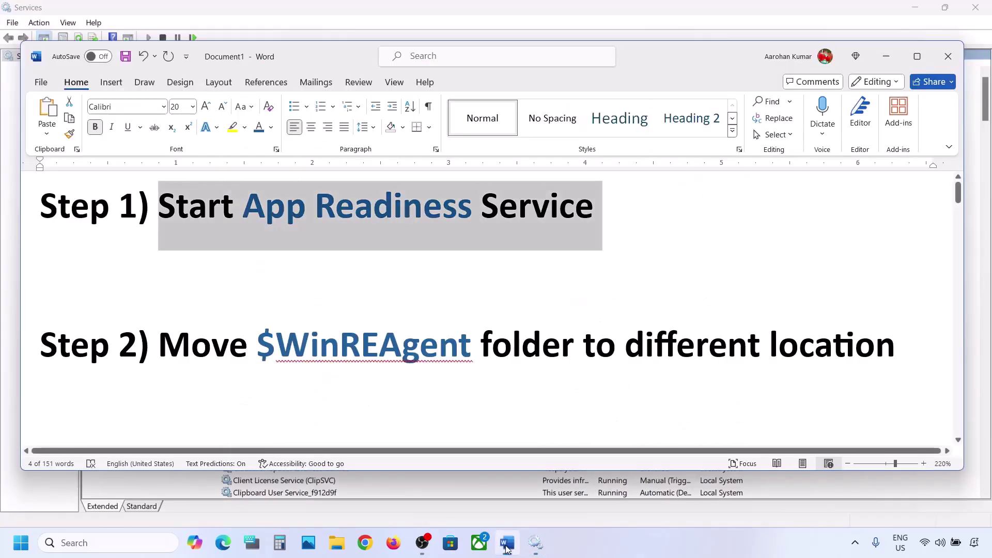
Open the OS (C:) drive in File Explorer and turn on hidden items
{"action": "double_click", "coordinate": [264, 344]}
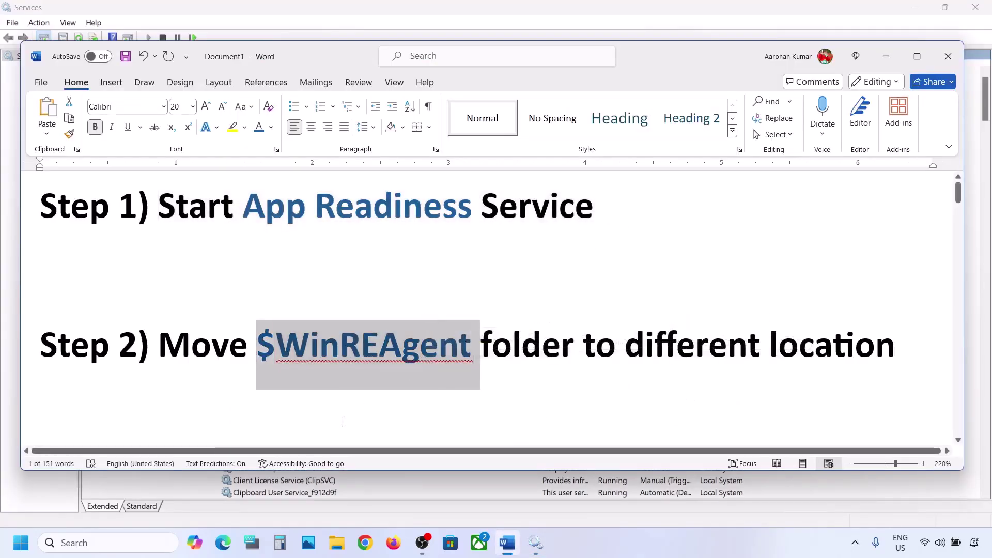
{"action": "left_click", "coordinate": [336, 542]}
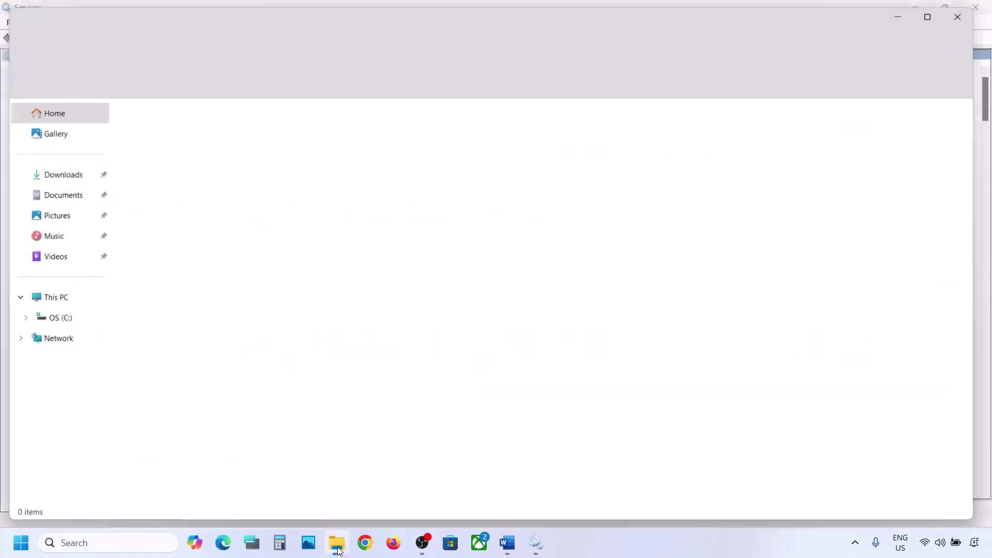
{"action": "left_click", "coordinate": [57, 299]}
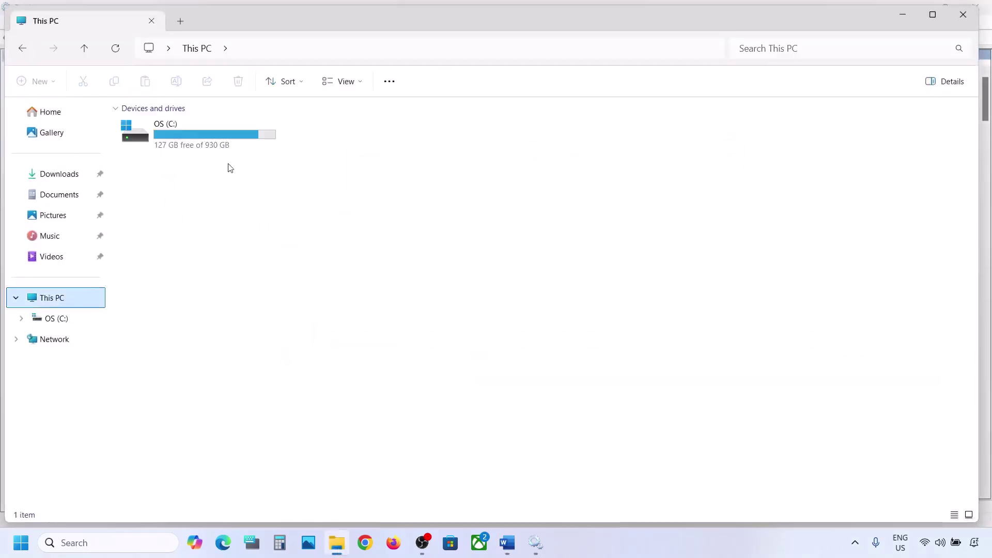
{"action": "double_click", "coordinate": [200, 144]}
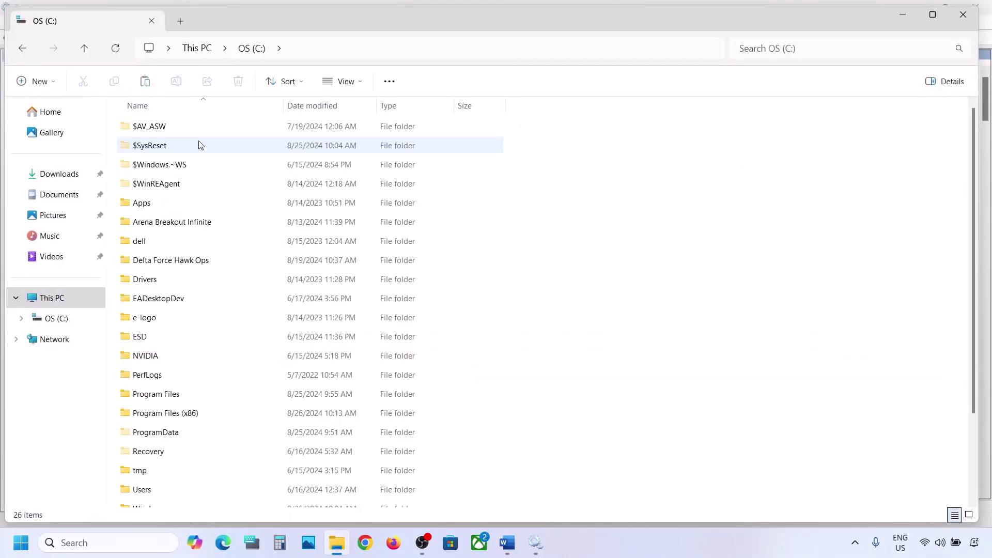
{"action": "left_click", "coordinate": [169, 187]}
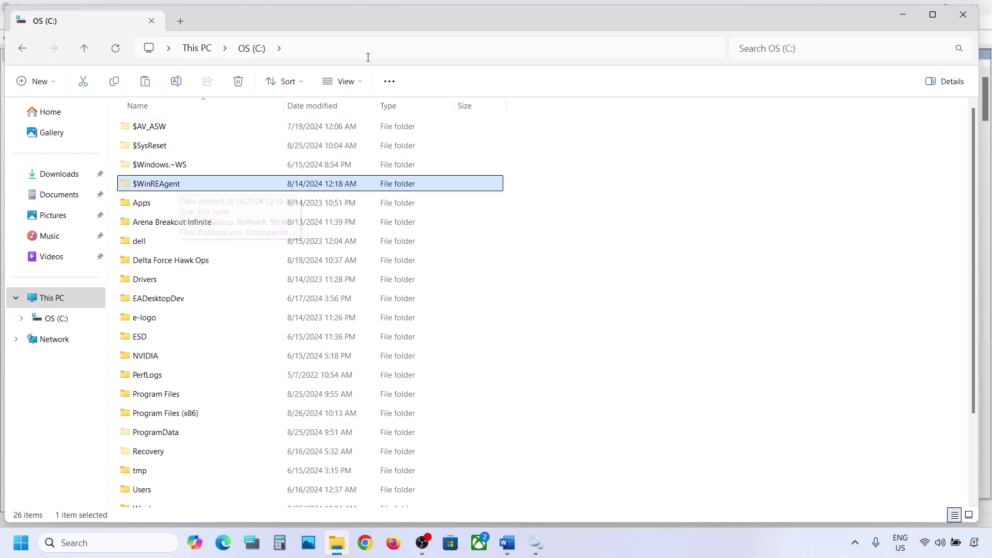
{"action": "left_click", "coordinate": [356, 83]}
{"action": "mouse_move", "coordinate": [364, 324]}
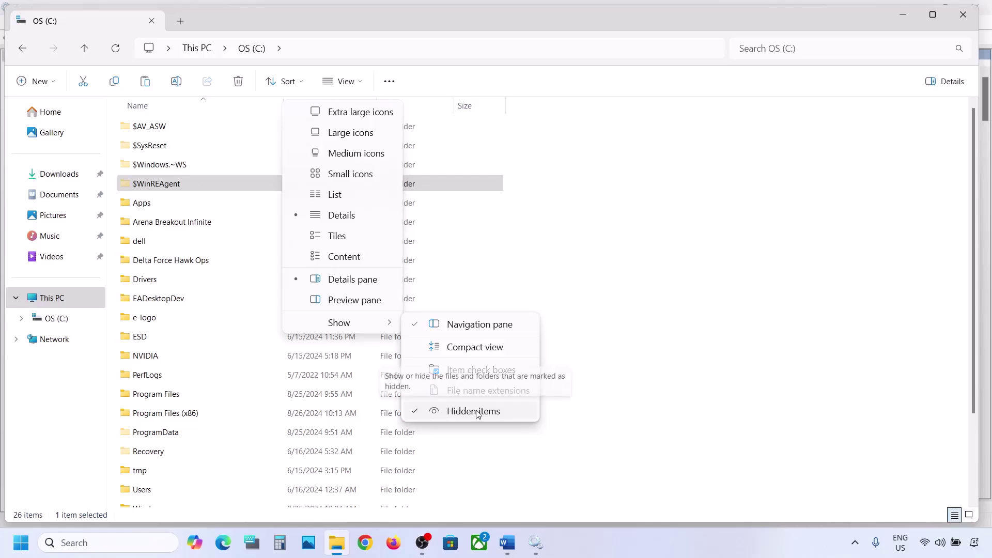
Copy the $WinREAgent folder and switch to the desktop
{"action": "left_click", "coordinate": [162, 186]}
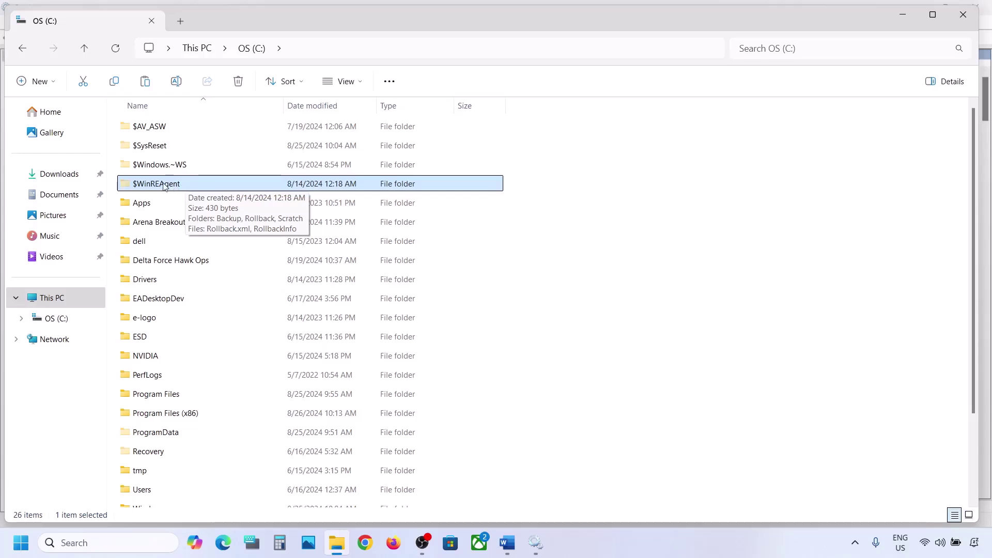
{"action": "right_click", "coordinate": [163, 185]}
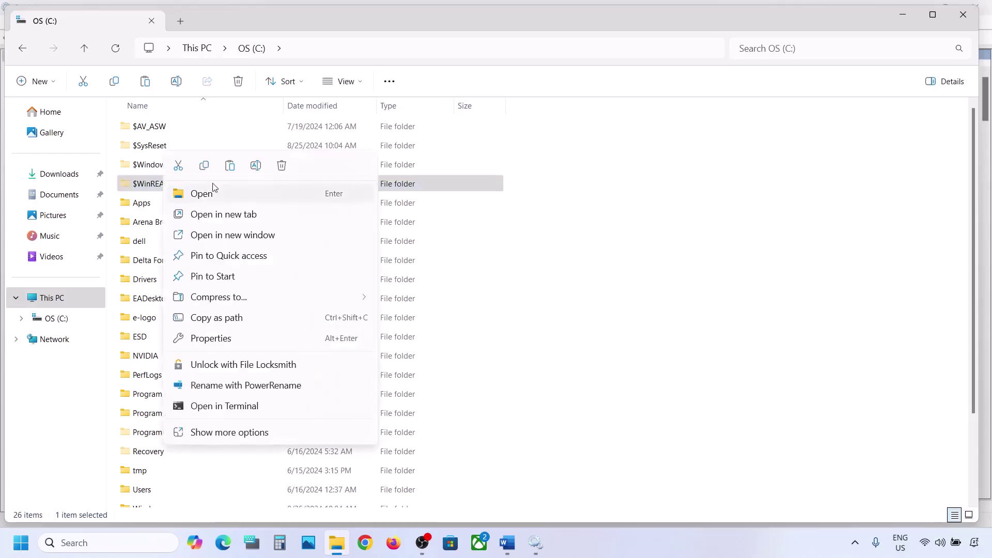
{"action": "left_click", "coordinate": [205, 166]}
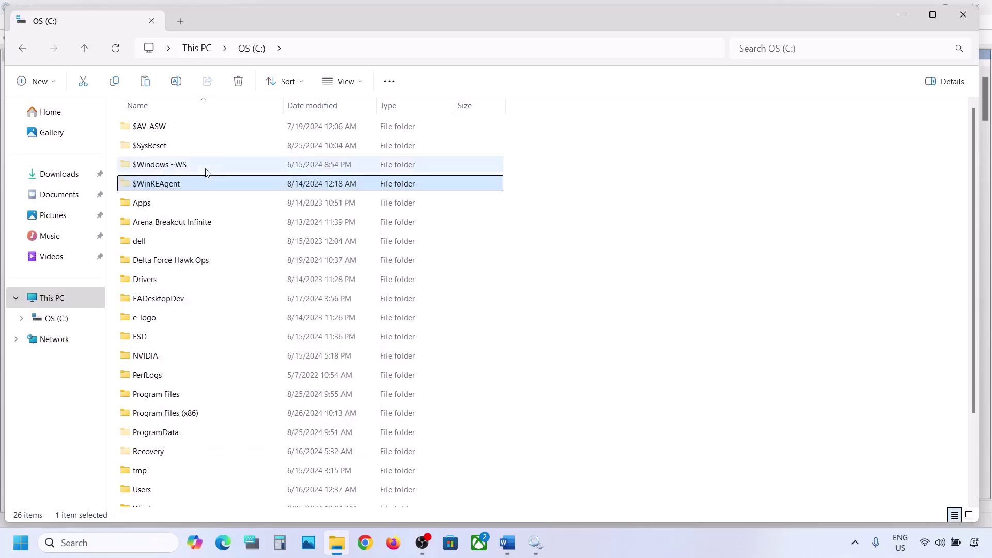
{"action": "key", "text": "super+d"}
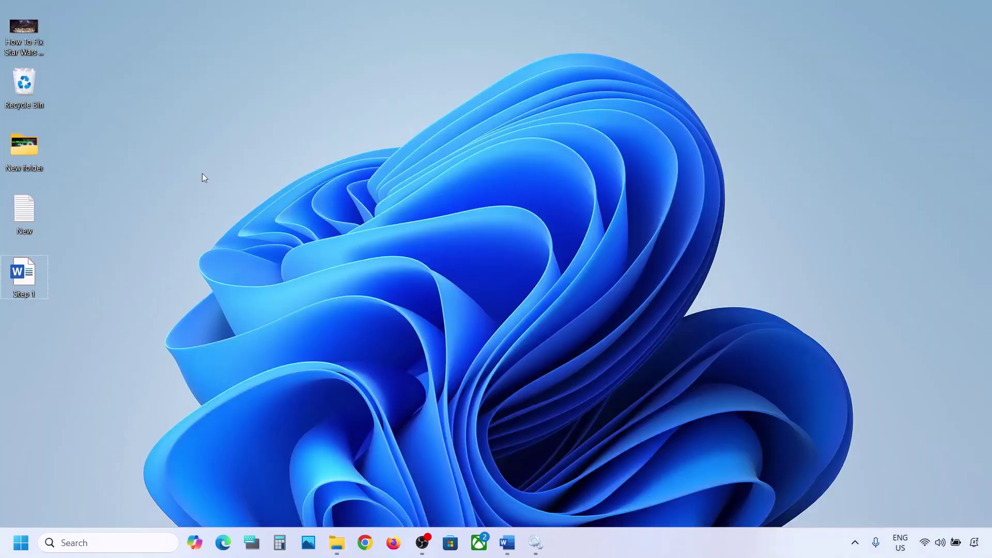
Paste $WinREAgent onto the desktop and delete the original from OS (C:)
{"action": "key", "text": "ctrl+v"}
{"action": "left_click", "coordinate": [336, 543]}
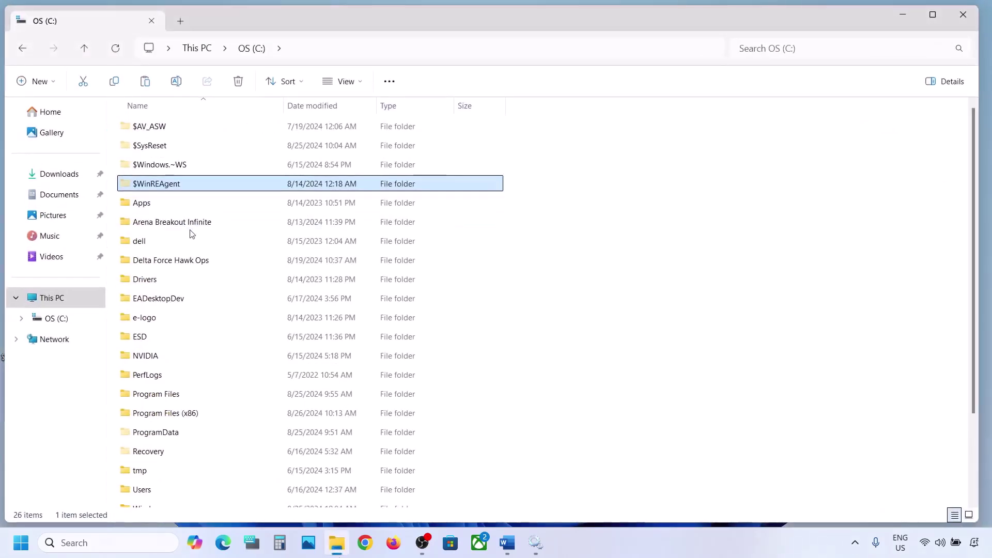
{"action": "right_click", "coordinate": [159, 185]}
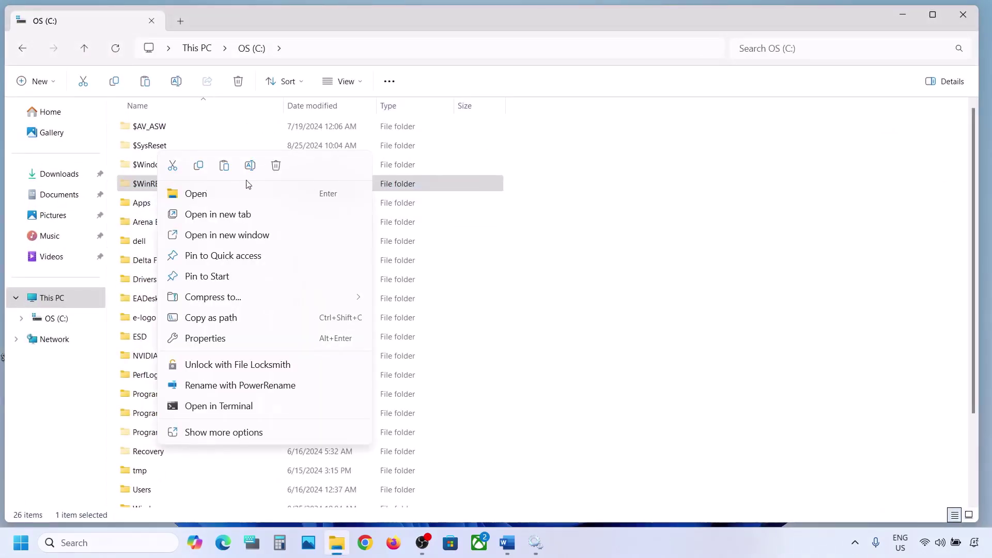
{"action": "left_click", "coordinate": [274, 164]}
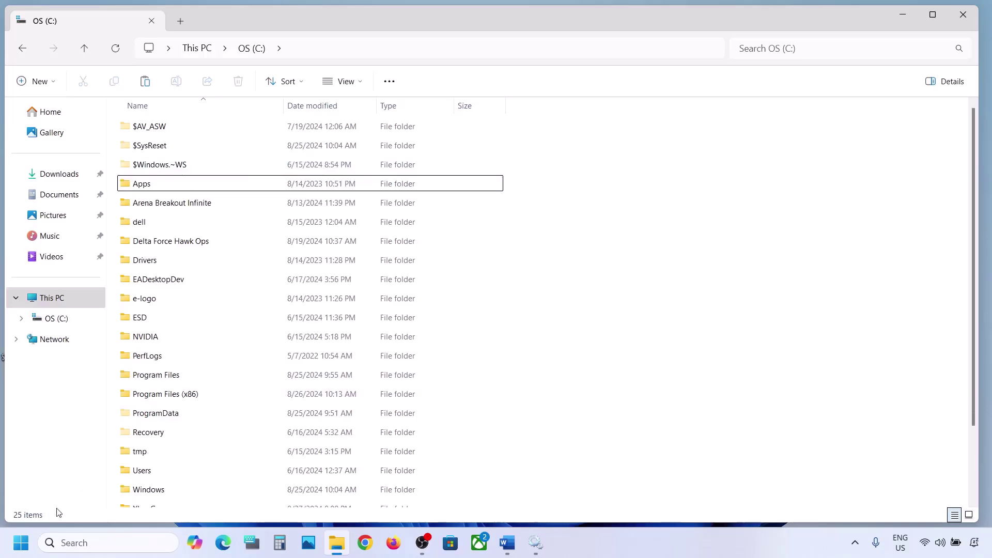
Open Settings to Windows Update, then minimize Settings and File Explorer to reveal the desktop
{"action": "key", "text": "super+i"}
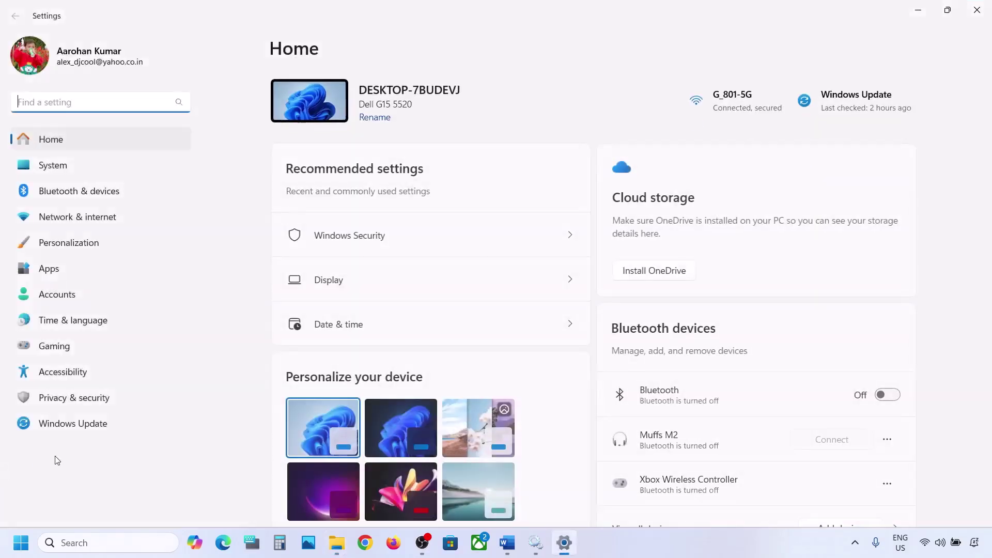
{"action": "left_click", "coordinate": [75, 430]}
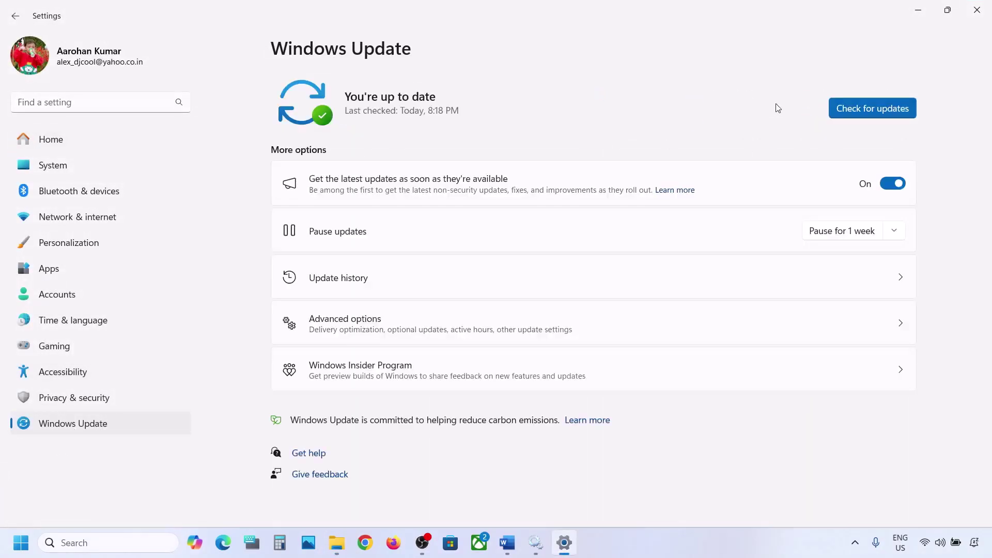
{"action": "left_click", "coordinate": [919, 10]}
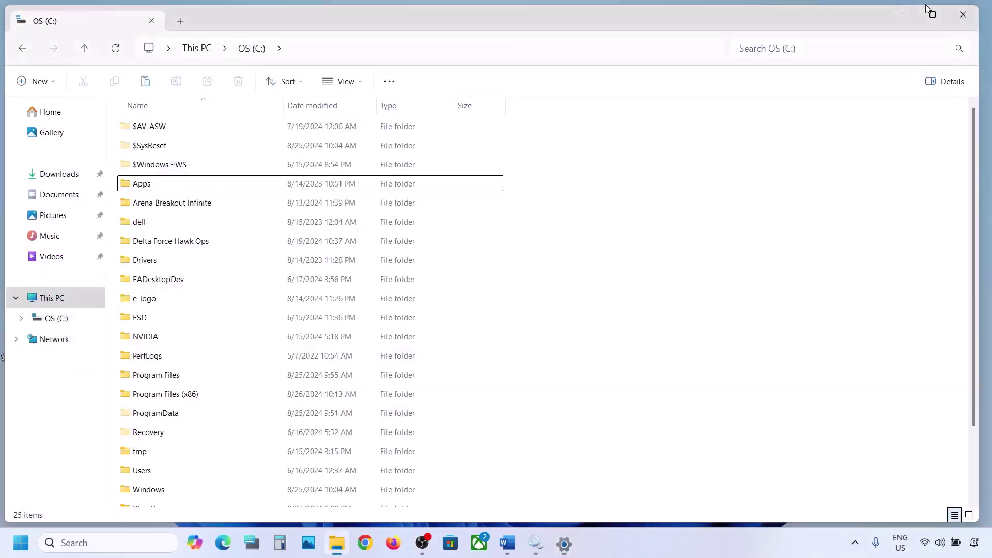
{"action": "left_click", "coordinate": [903, 16]}
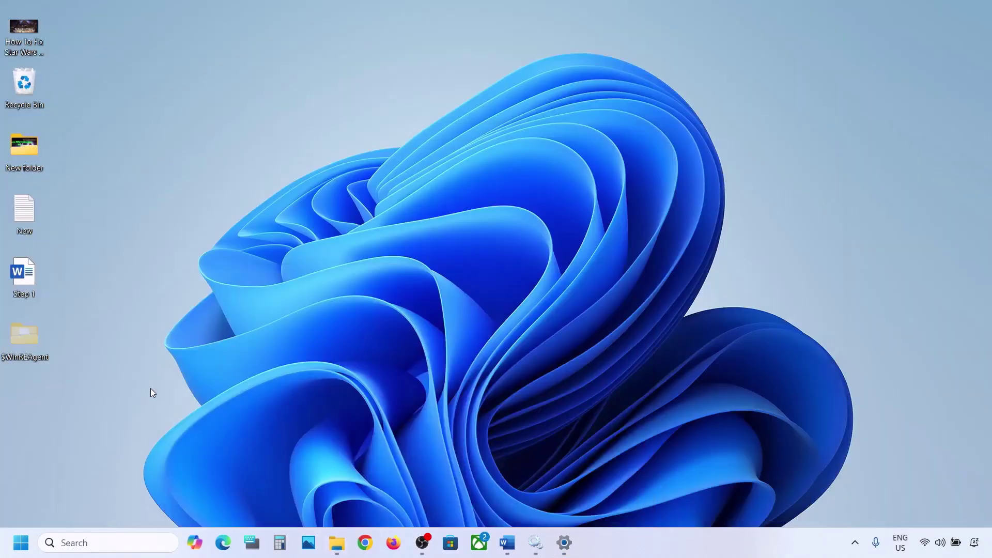
{"action": "left_click", "coordinate": [20, 542]}
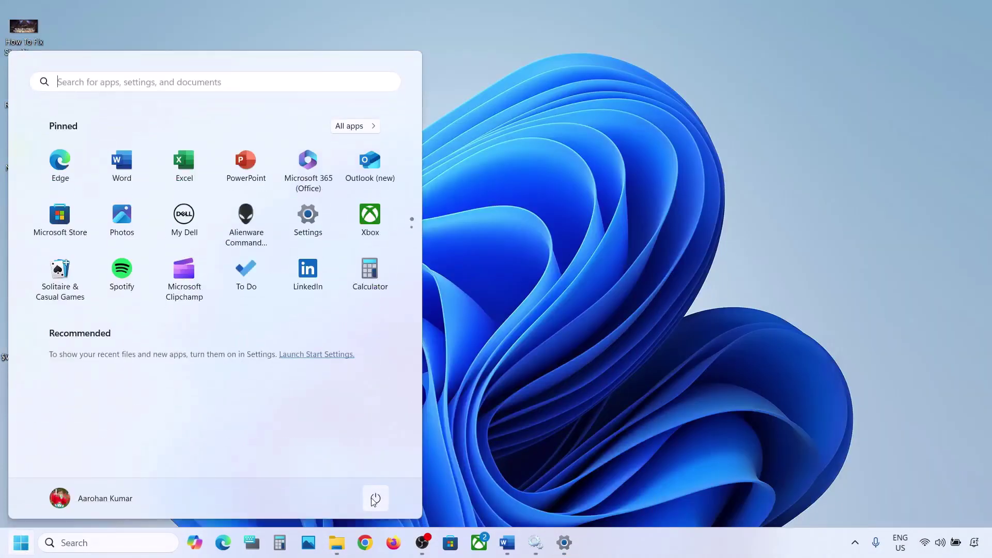
Move the $WinREAgent folder from the desktop back into the root of OS (C:)
{"action": "left_click", "coordinate": [375, 499]}
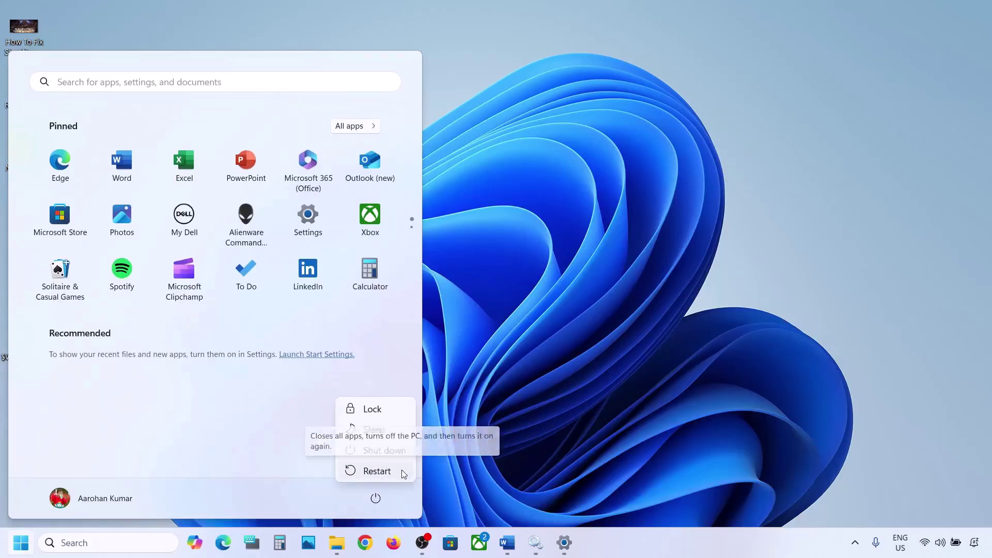
{"action": "left_click", "coordinate": [542, 381]}
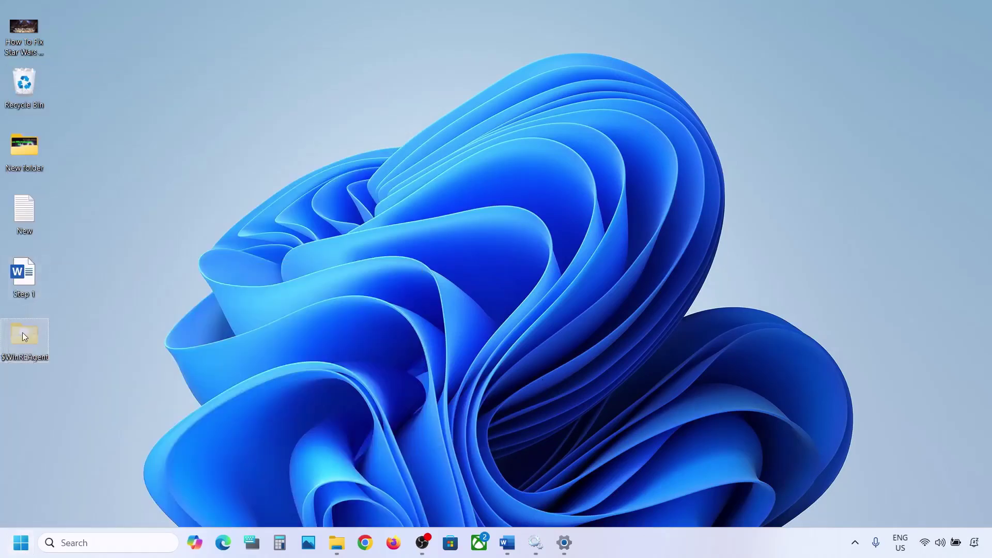
{"action": "right_click", "coordinate": [23, 335]}
{"action": "left_click", "coordinate": [41, 346]}
{"action": "left_click", "coordinate": [336, 542]}
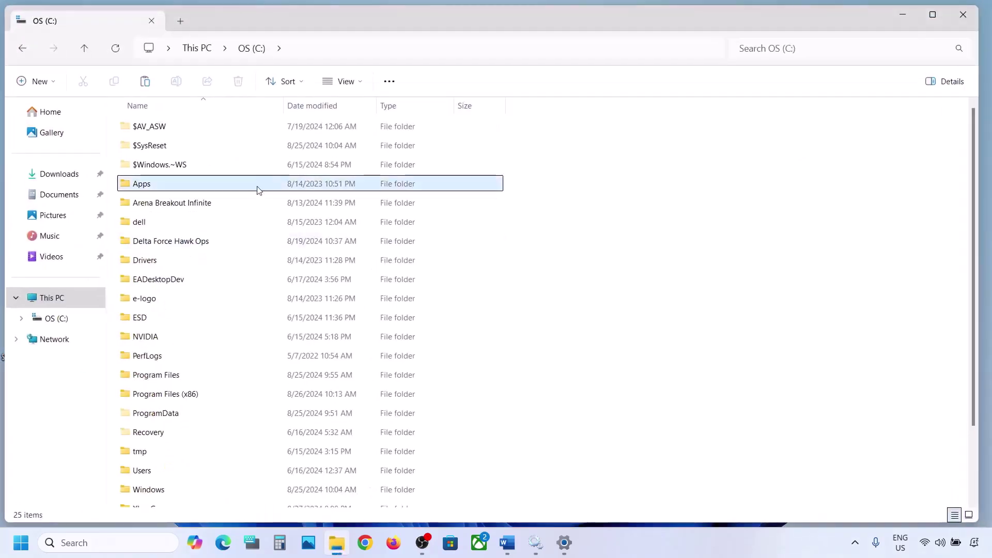
{"action": "key", "text": "ctrl+v"}
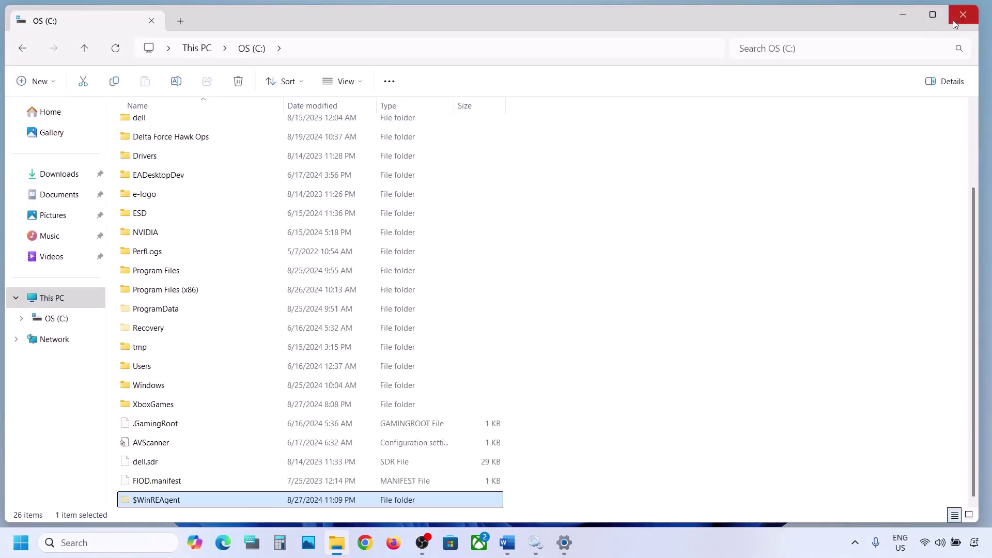
{"action": "left_click", "coordinate": [892, 24]}
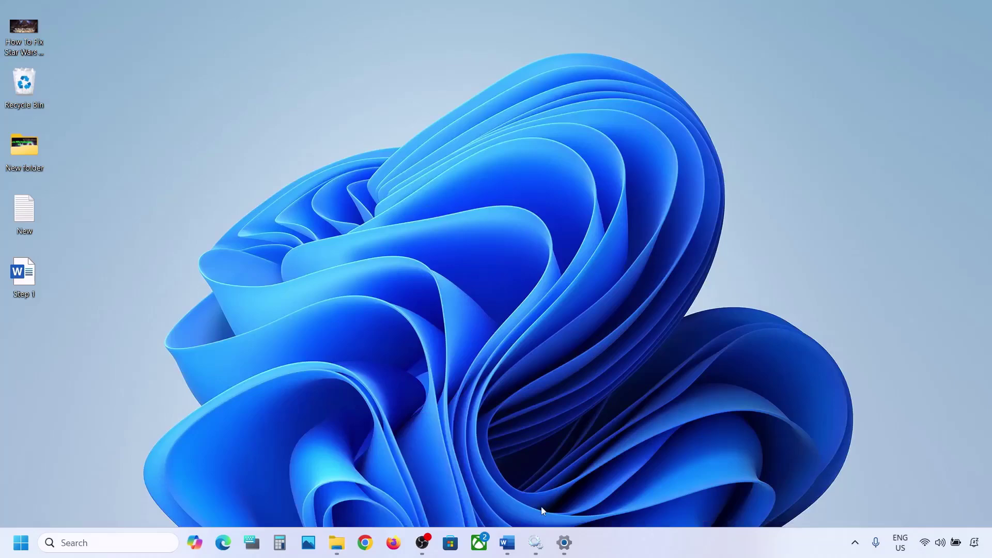
Scroll the Word guide to Step 3 and highlight its instructions
{"action": "left_click", "coordinate": [507, 542]}
{"action": "scroll", "coordinate": [315, 302], "scroll_direction": "down", "scroll_amount": 1}
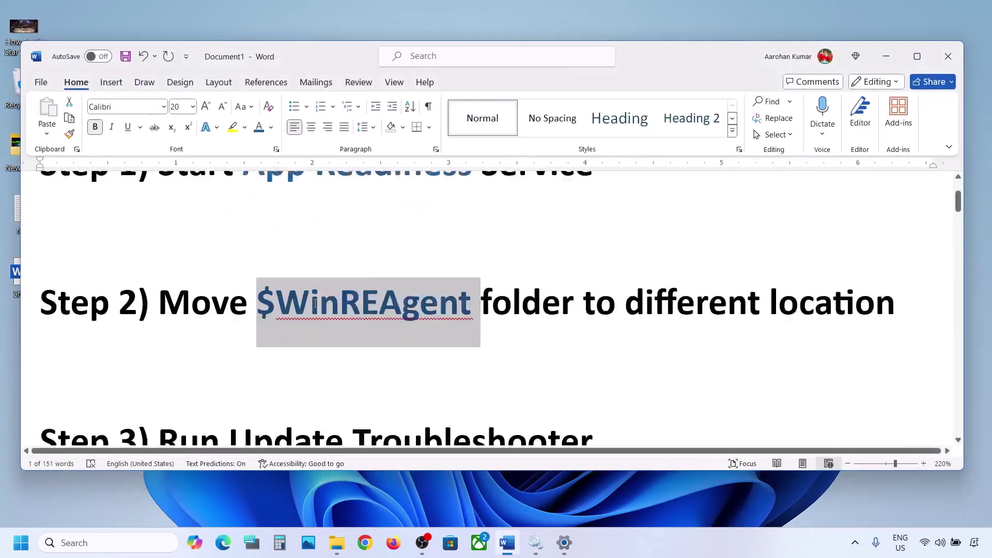
{"action": "scroll", "coordinate": [314, 302], "scroll_direction": "down", "scroll_amount": 2}
{"action": "left_click_drag", "start_coordinate": [216, 297], "coordinate": [593, 299]}
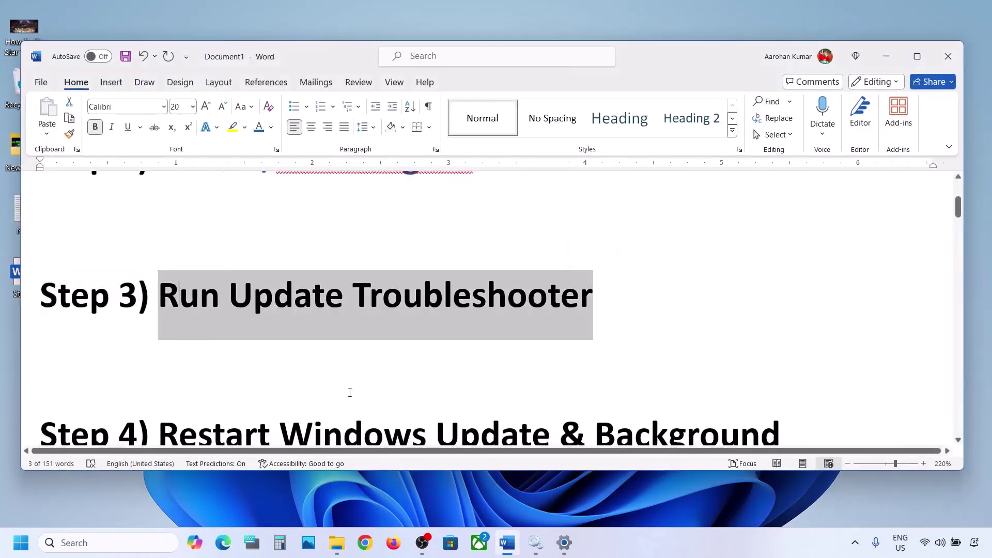
{"action": "left_click", "coordinate": [21, 542]}
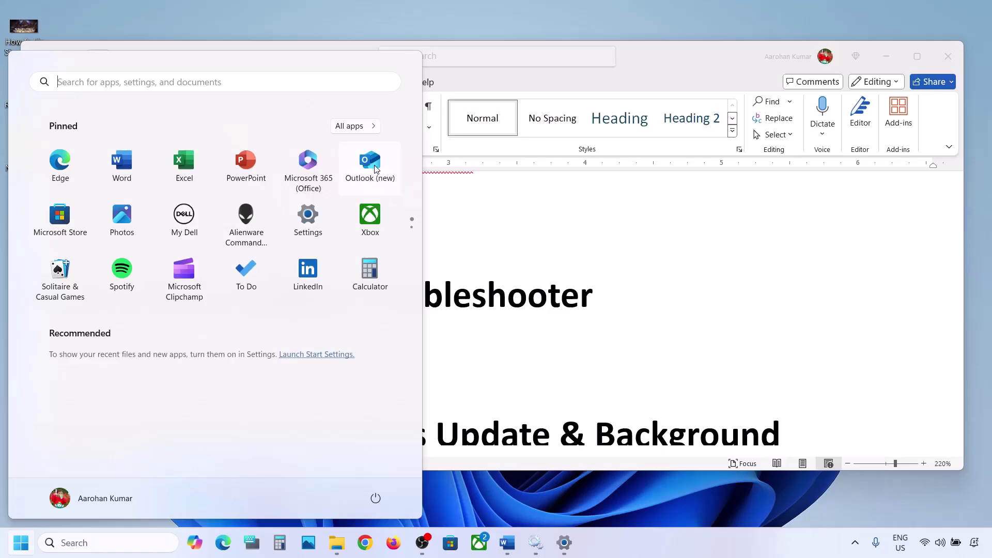
Run the Windows Update troubleshooter from System > Troubleshoot > Other troubleshooters, then return to Word
{"action": "left_click", "coordinate": [319, 227]}
{"action": "left_click", "coordinate": [91, 165]}
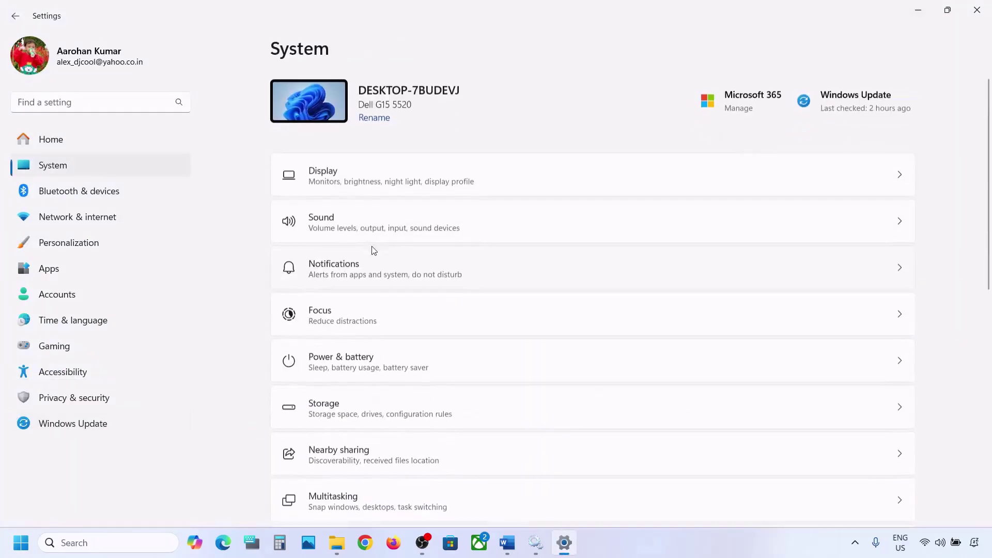
{"action": "scroll", "coordinate": [373, 250], "scroll_direction": "down", "scroll_amount": 5}
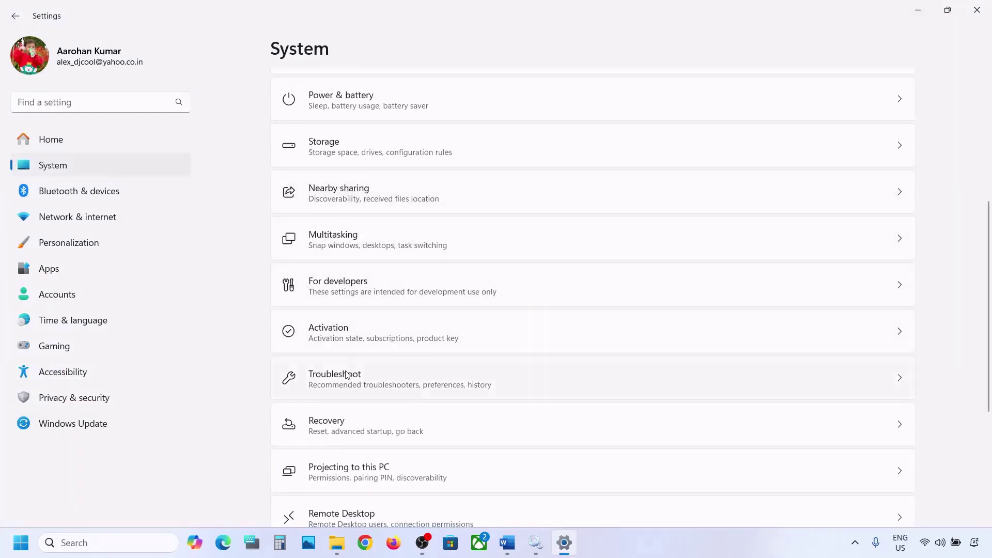
{"action": "left_click", "coordinate": [346, 376]}
{"action": "left_click", "coordinate": [355, 217]}
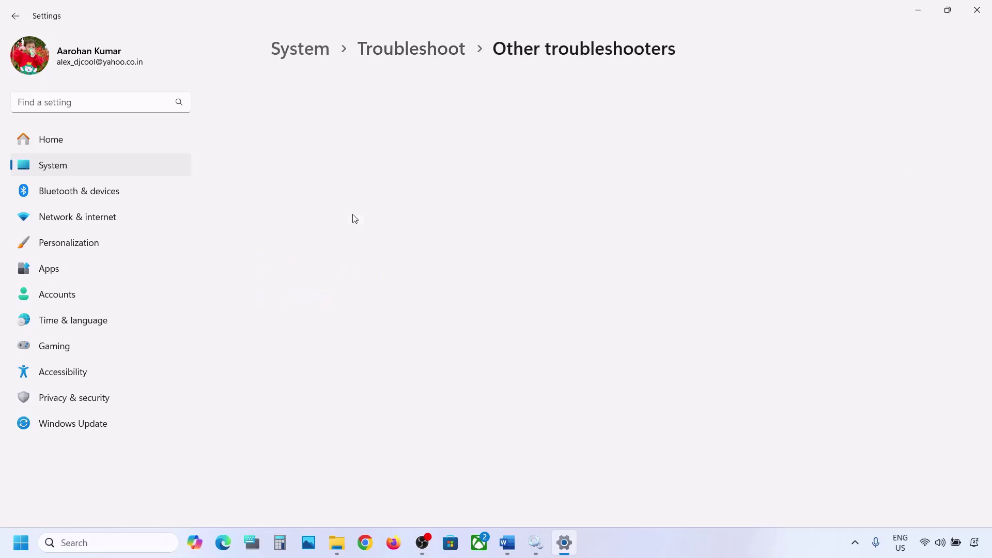
{"action": "scroll", "coordinate": [354, 218], "scroll_direction": "down", "scroll_amount": 1}
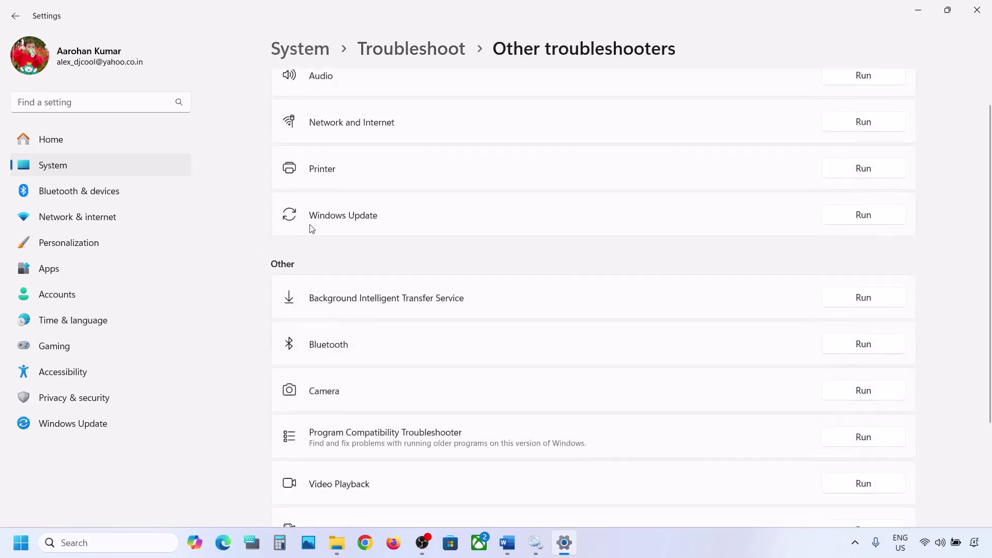
{"action": "left_click", "coordinate": [863, 216]}
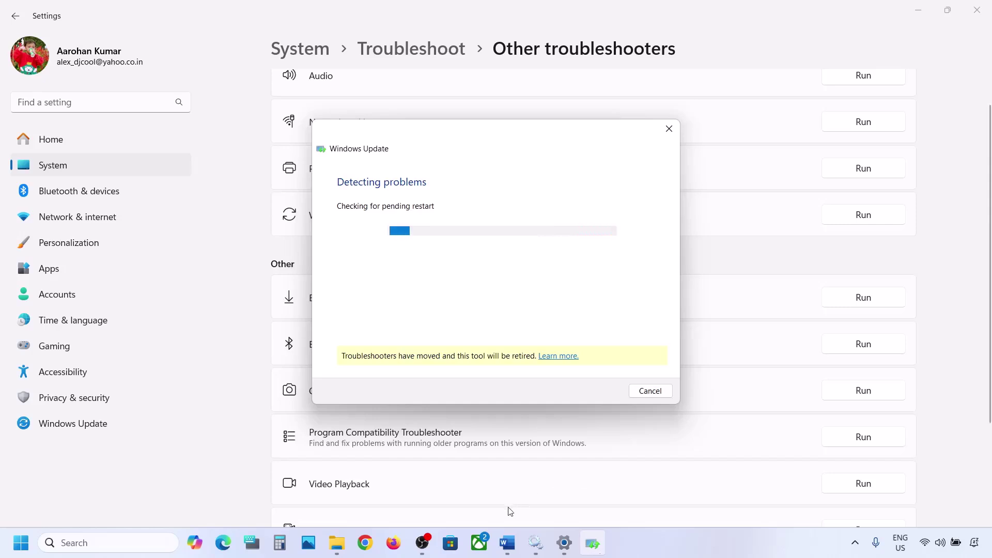
{"action": "left_click", "coordinate": [507, 543]}
Highlight Word's Step 4 task and launch Services from a 'services' search
{"action": "scroll", "coordinate": [355, 334], "scroll_direction": "down", "scroll_amount": 3}
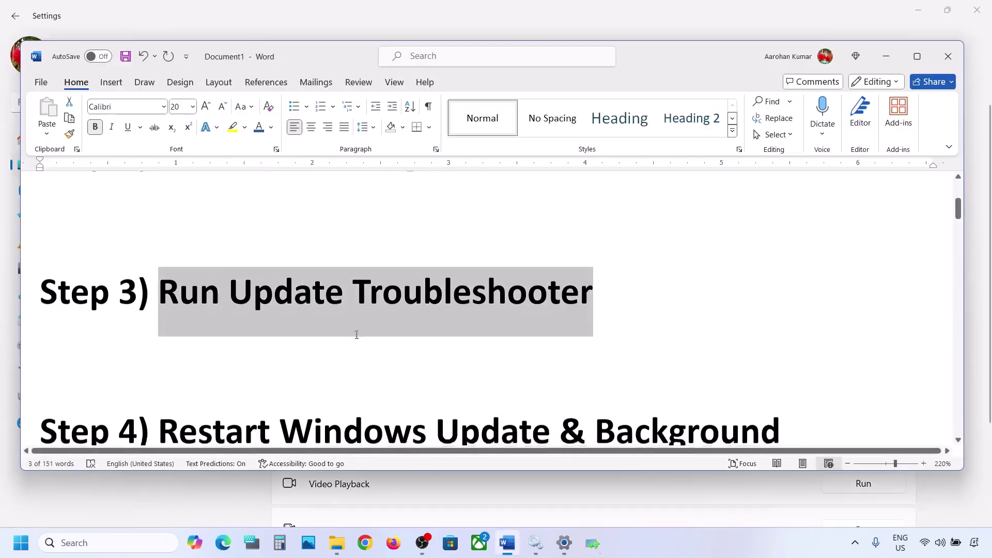
{"action": "left_click_drag", "start_coordinate": [163, 289], "coordinate": [425, 335]}
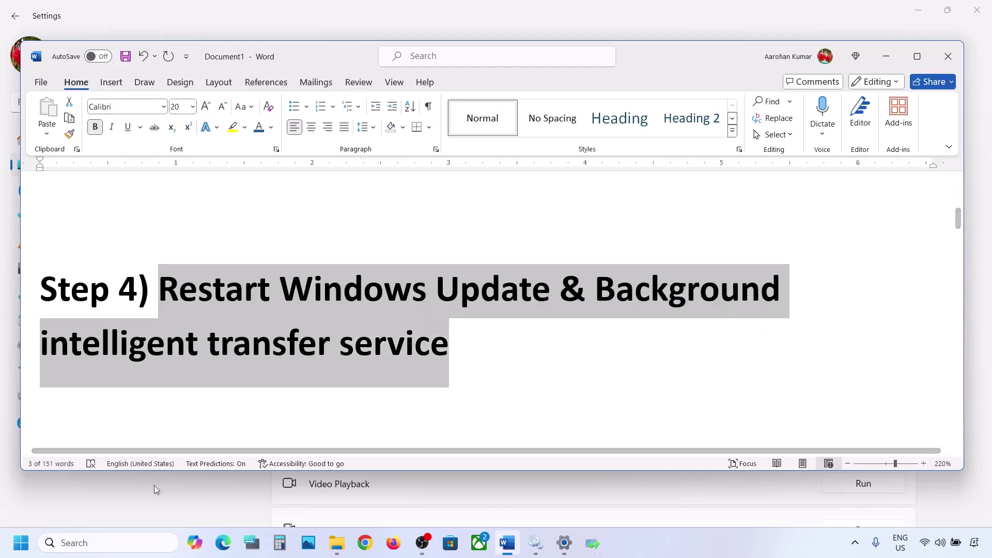
{"action": "left_click", "coordinate": [88, 543]}
{"action": "type", "text": "services"}
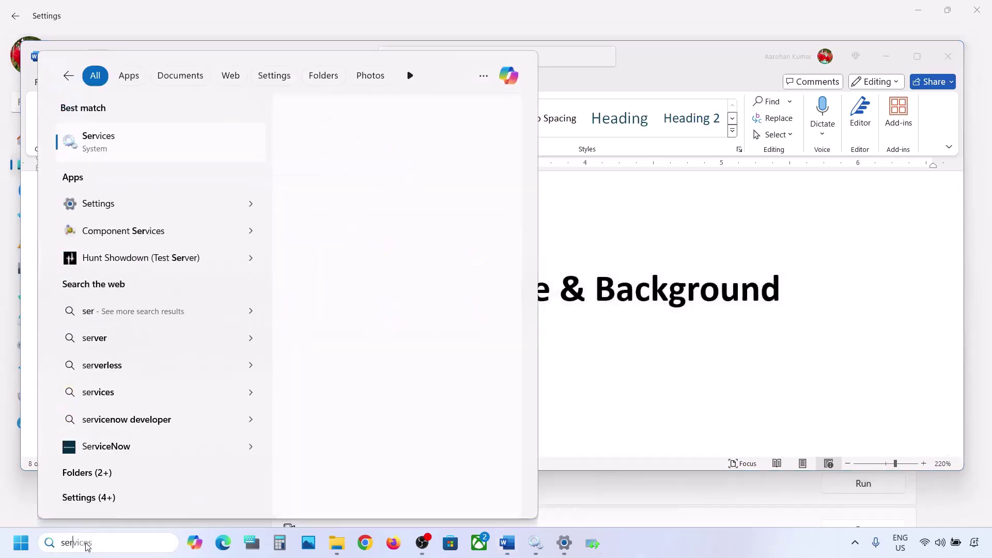
{"action": "key", "text": "Return"}
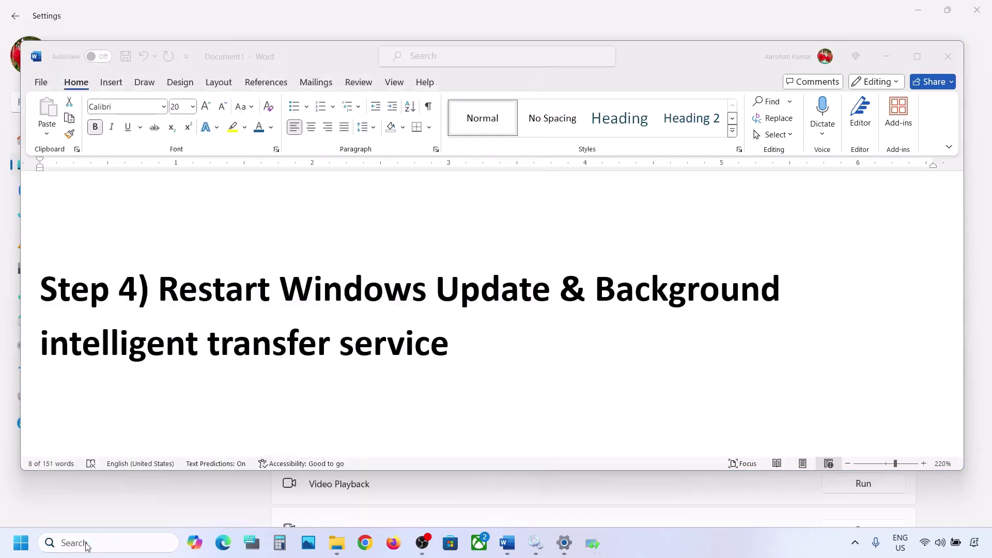
Keep the Windows Update service on Automatic startup, apply it, and restart the service
{"action": "left_click", "coordinate": [287, 297]}
{"action": "key", "text": "w"}
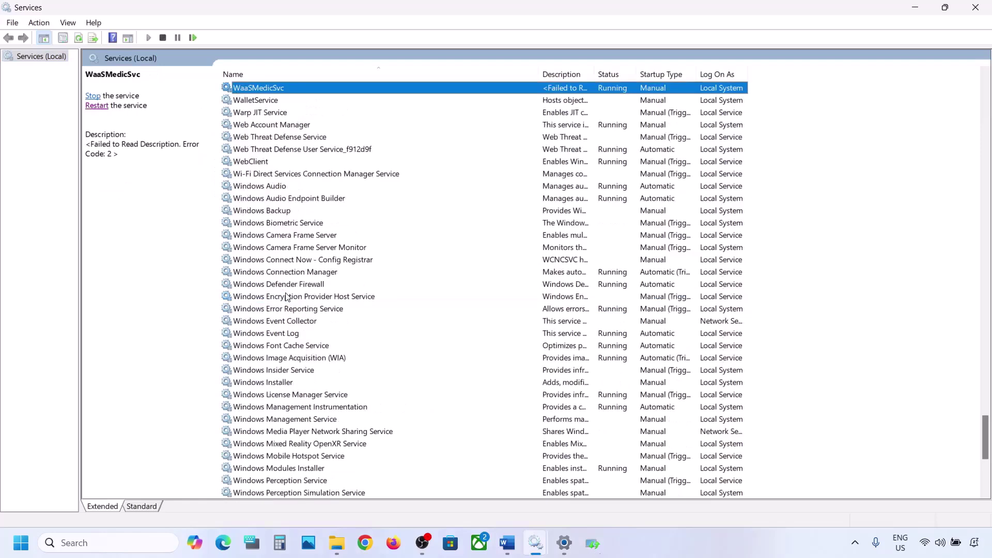
{"action": "scroll", "coordinate": [324, 401], "scroll_direction": "down", "scroll_amount": 7}
{"action": "left_click", "coordinate": [266, 334]}
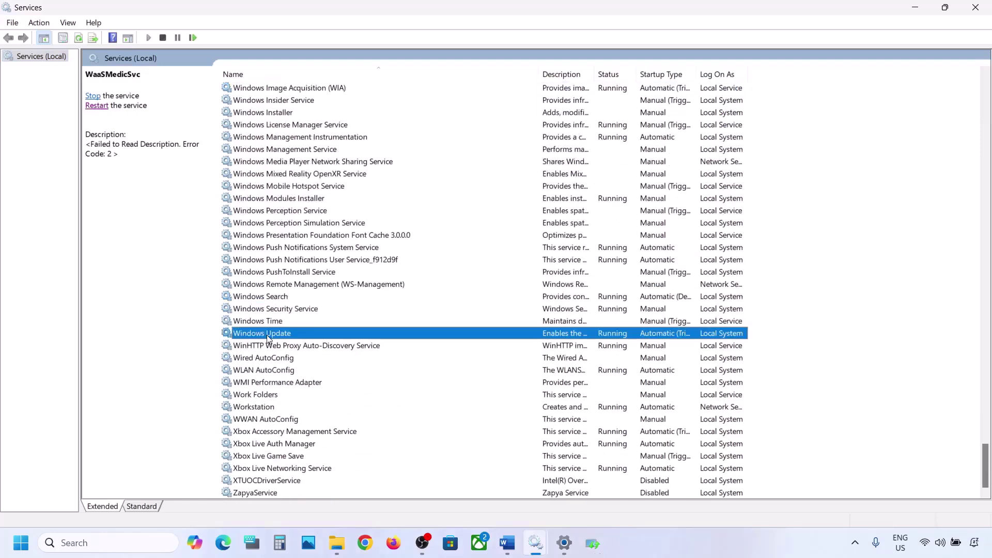
{"action": "double_click", "coordinate": [325, 336]}
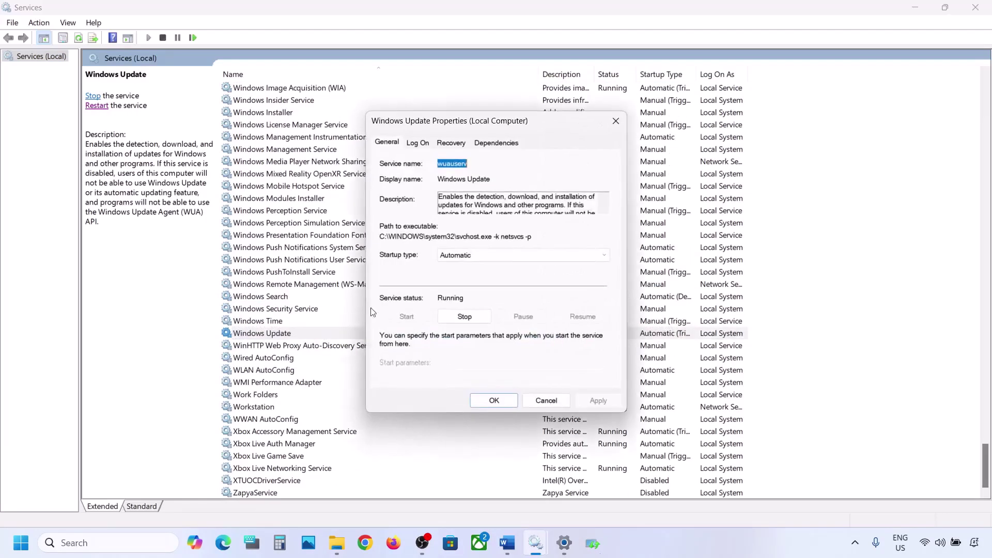
{"action": "left_click", "coordinate": [480, 255]}
{"action": "left_click", "coordinate": [474, 278]}
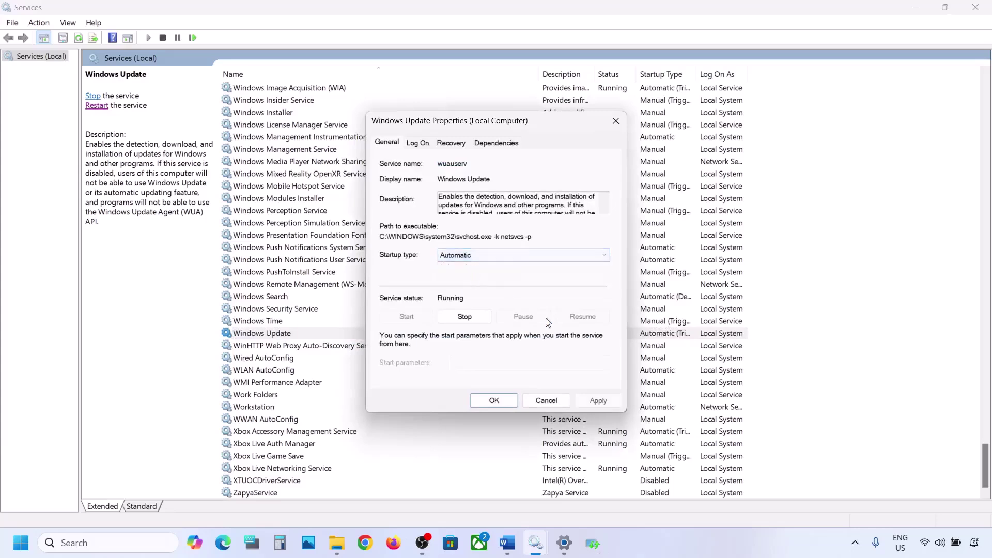
{"action": "left_click", "coordinate": [594, 401]}
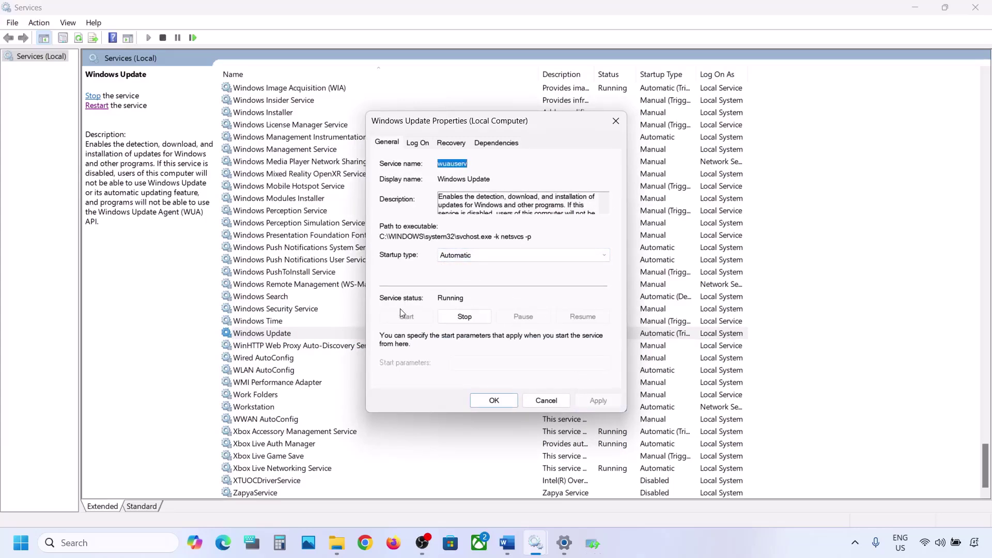
{"action": "left_click", "coordinate": [476, 401]}
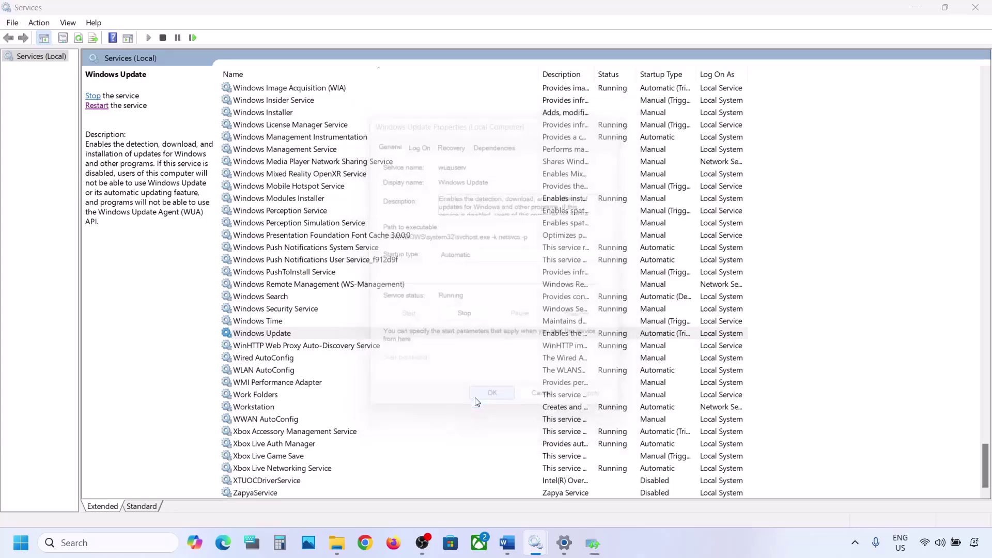
{"action": "right_click", "coordinate": [268, 335]}
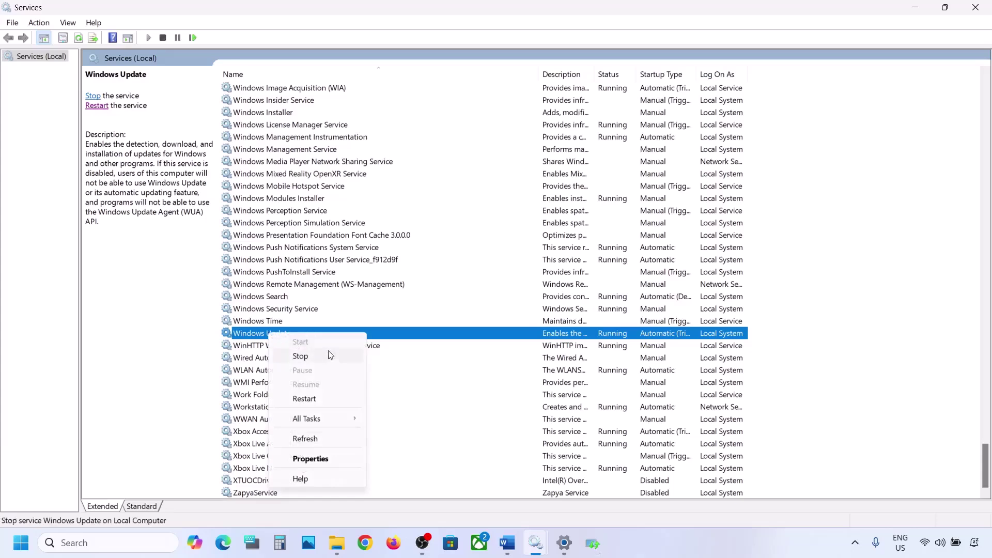
{"action": "left_click", "coordinate": [311, 397]}
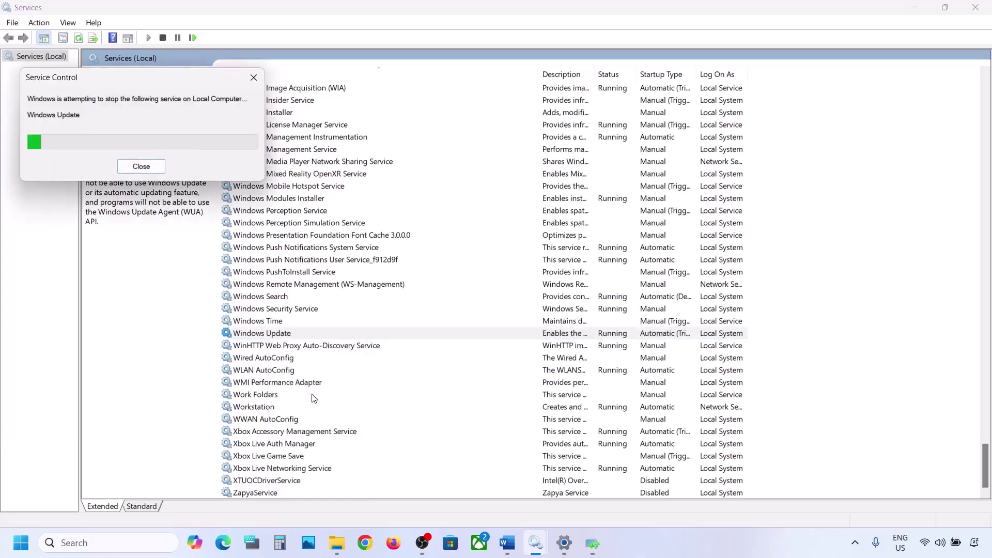
{"action": "left_click", "coordinate": [291, 263]}
Set Background Intelligent Transfer Service to Automatic startup, apply, and restart it
{"action": "key", "text": "b"}
{"action": "scroll", "coordinate": [299, 213], "scroll_direction": "up", "scroll_amount": 3}
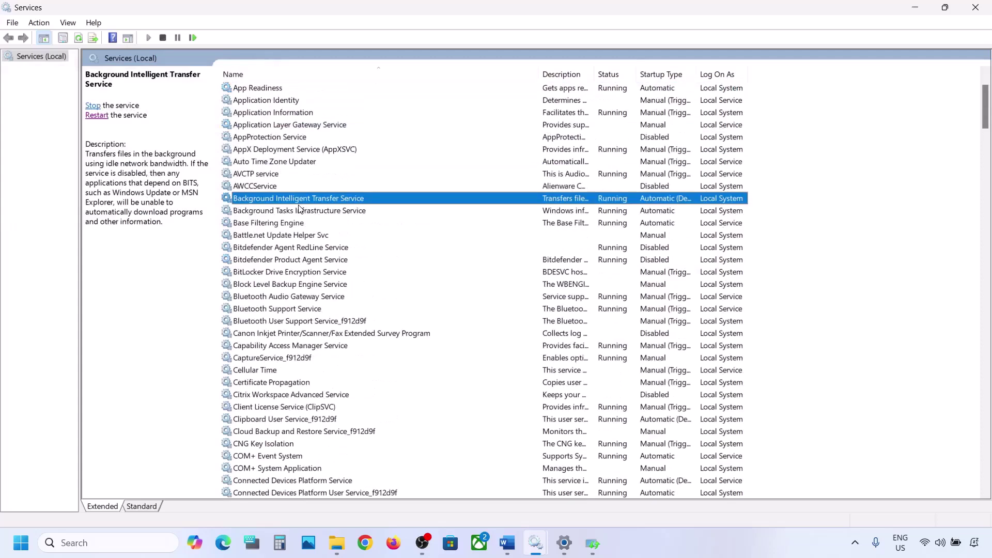
{"action": "double_click", "coordinate": [326, 205]}
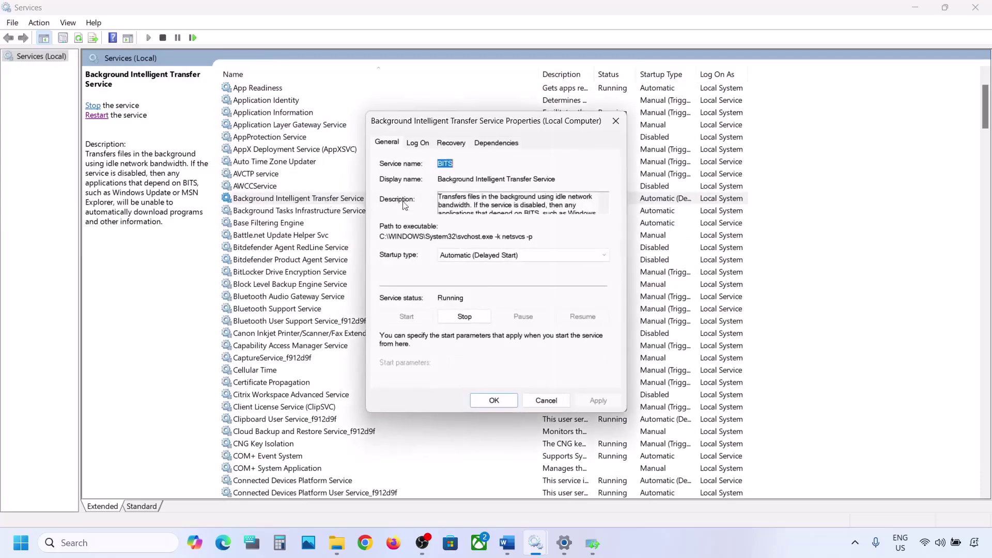
{"action": "left_click", "coordinate": [456, 261]}
{"action": "left_click", "coordinate": [454, 275]}
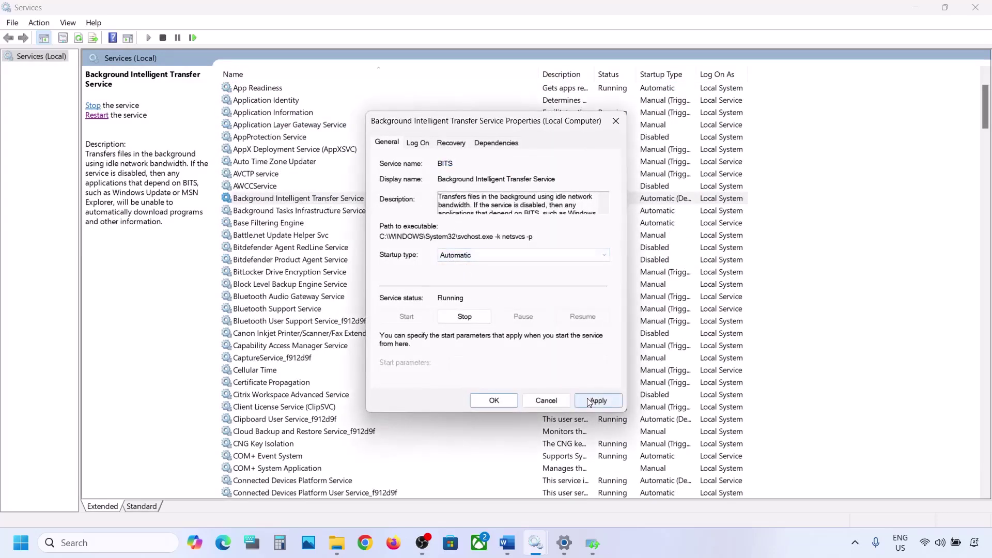
{"action": "left_click", "coordinate": [589, 402]}
{"action": "left_click", "coordinate": [495, 401]}
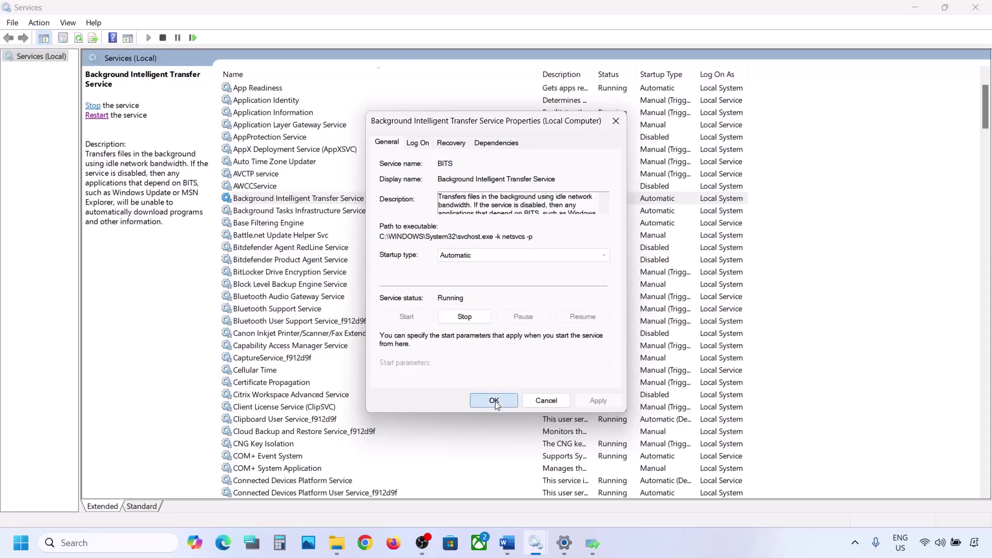
{"action": "right_click", "coordinate": [305, 201]}
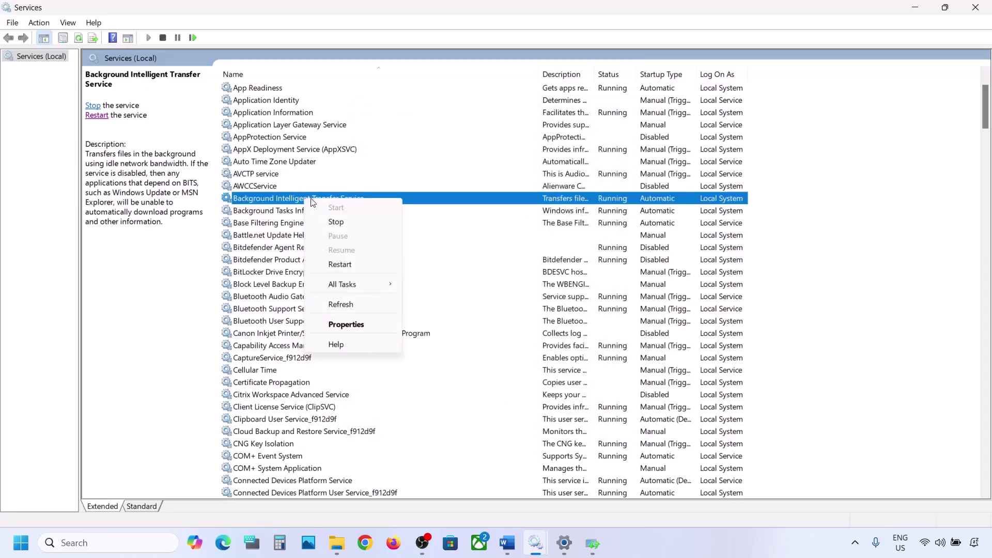
{"action": "left_click", "coordinate": [340, 264]}
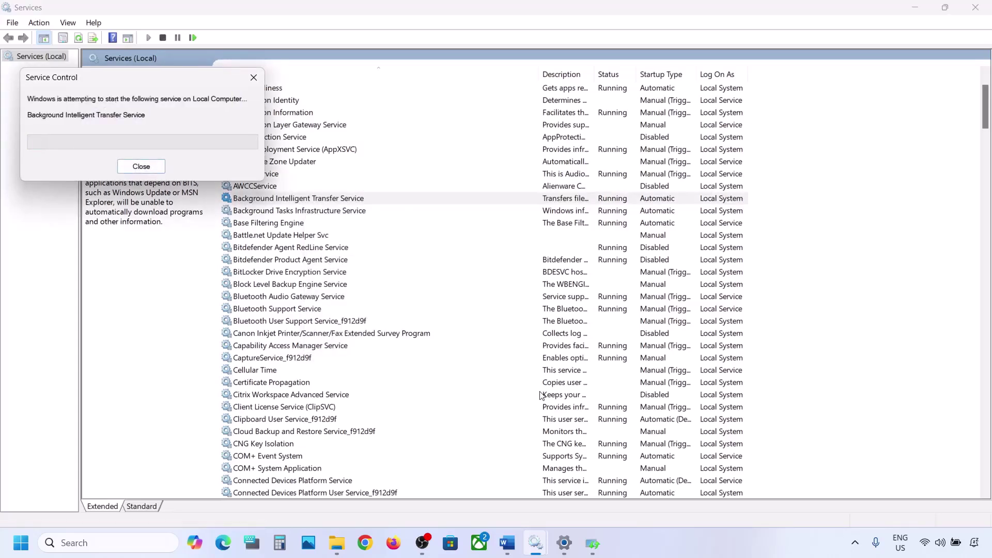
{"action": "mouse_move", "coordinate": [510, 547]}
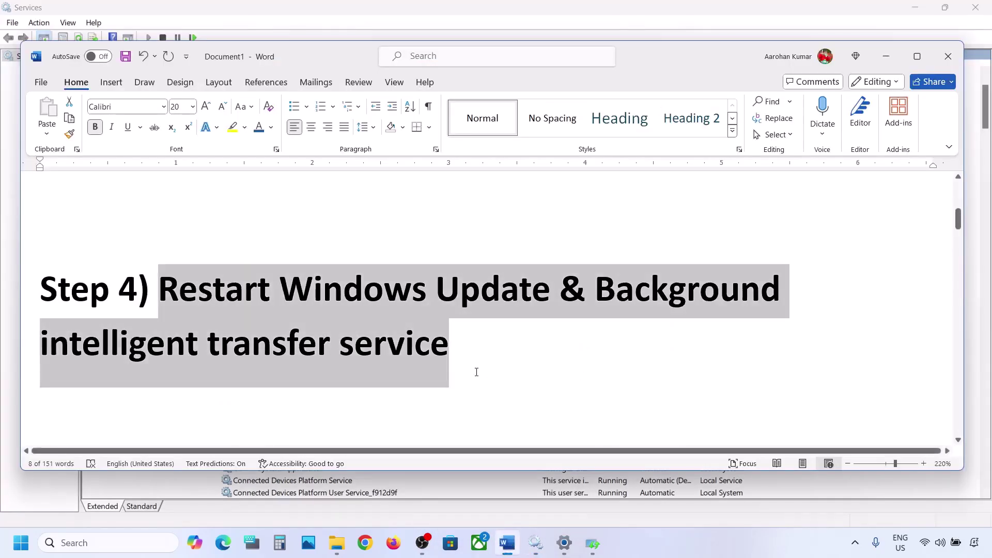
Copy the Microsoft download link from Word and open the Download Windows 11 page in the browser
{"action": "scroll", "coordinate": [476, 372], "scroll_direction": "down", "scroll_amount": 5}
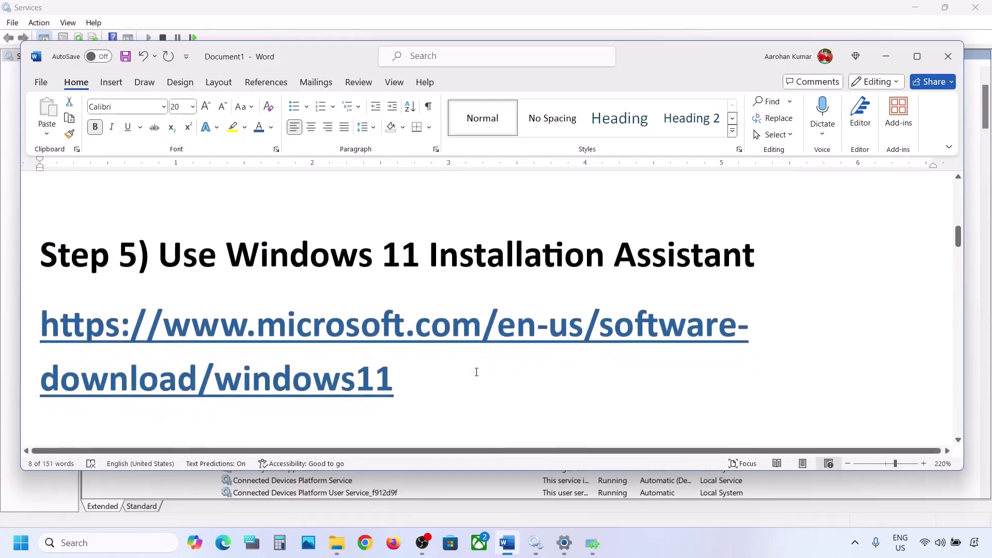
{"action": "left_click_drag", "start_coordinate": [412, 385], "coordinate": [41, 330]}
{"action": "key", "text": "ctrl+c"}
{"action": "right_click", "coordinate": [42, 330]}
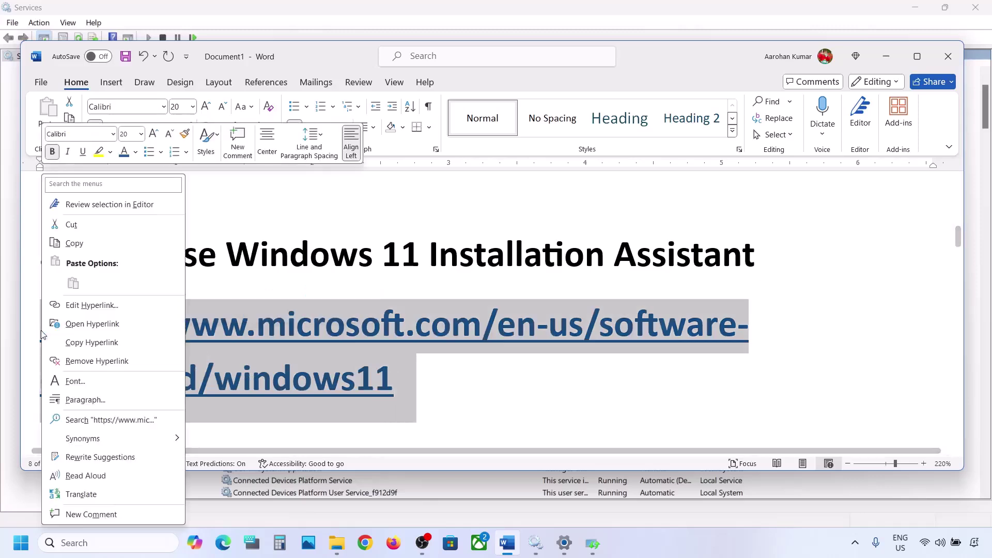
{"action": "left_click", "coordinate": [97, 243]}
{"action": "left_click", "coordinate": [365, 543]}
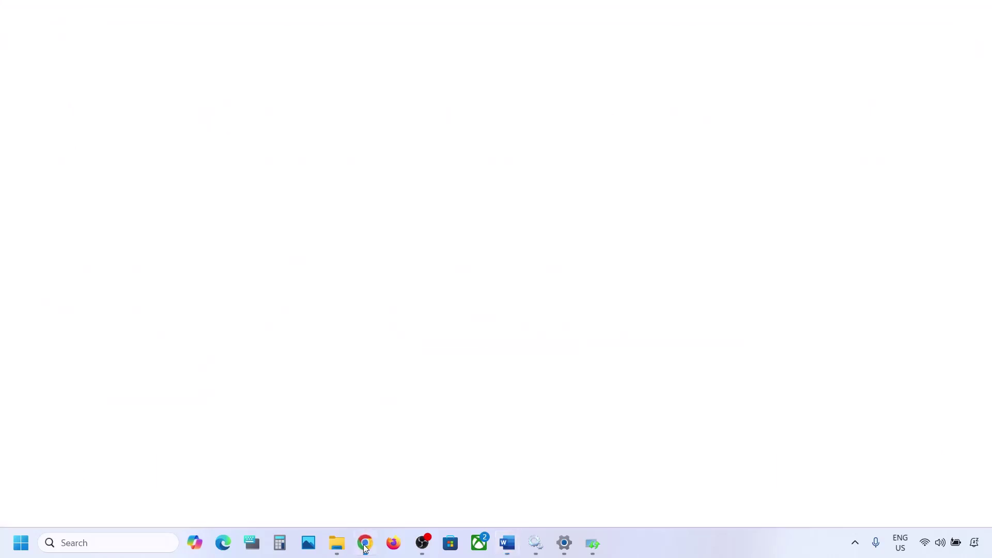
{"action": "key", "text": "ctrl+v"}
{"action": "key", "text": "Return"}
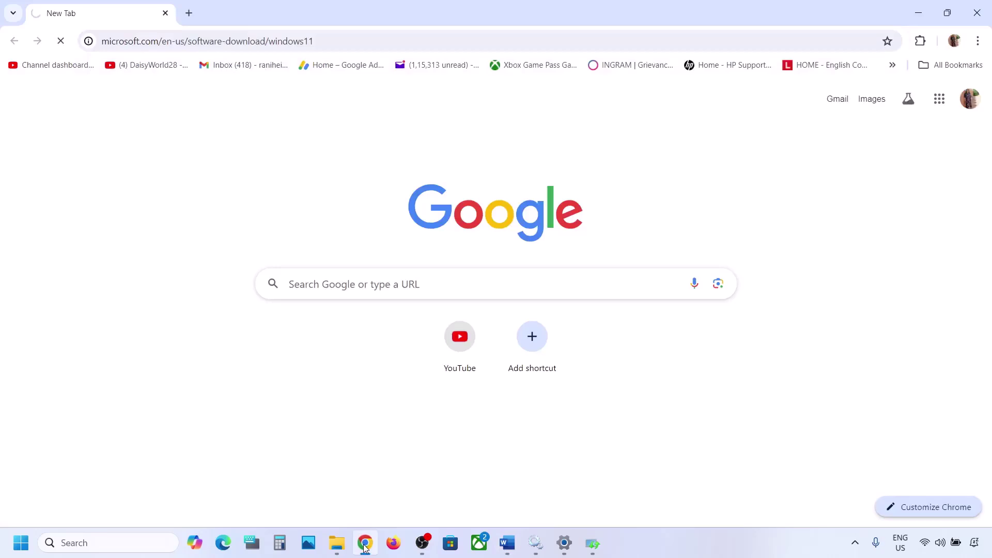
Download and run the Windows 11 Installation Assistant, minimize it, and return to Word
{"action": "scroll", "coordinate": [421, 348], "scroll_direction": "down", "scroll_amount": 1}
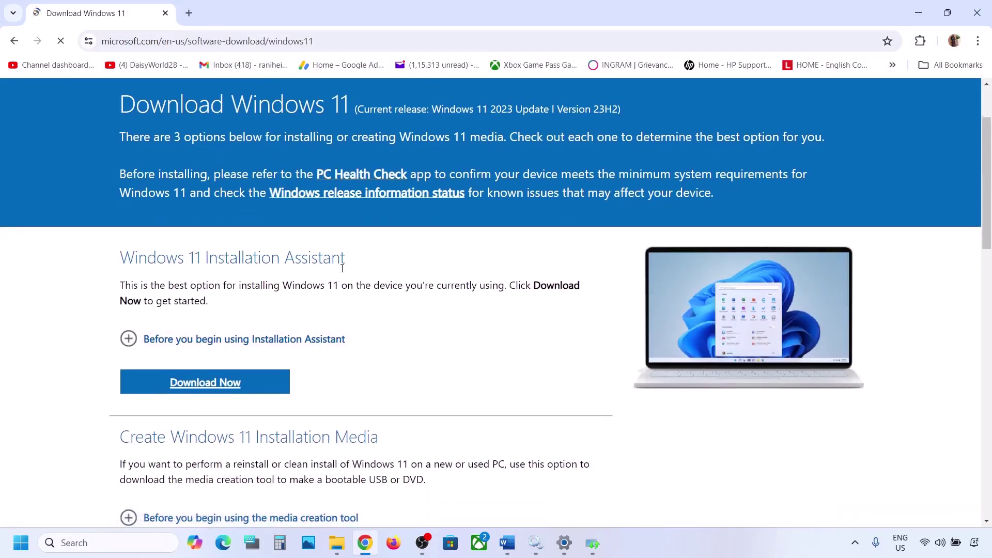
{"action": "left_click", "coordinate": [211, 381]}
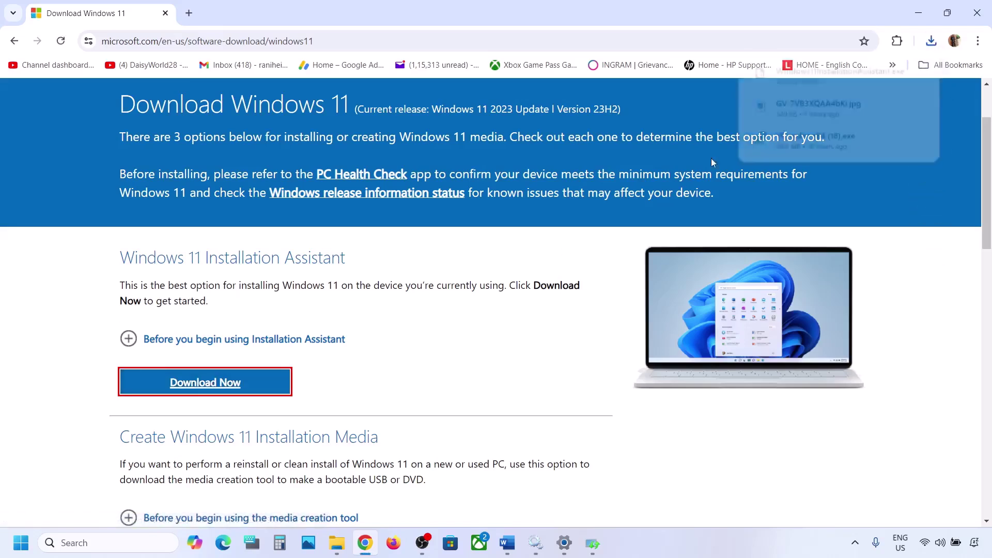
{"action": "left_click", "coordinate": [809, 74]}
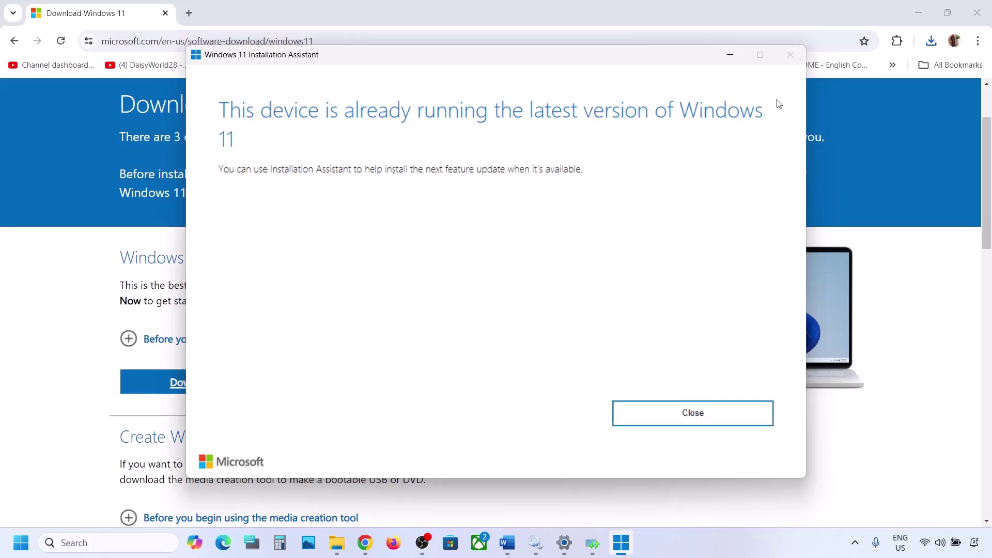
{"action": "left_click", "coordinate": [730, 56]}
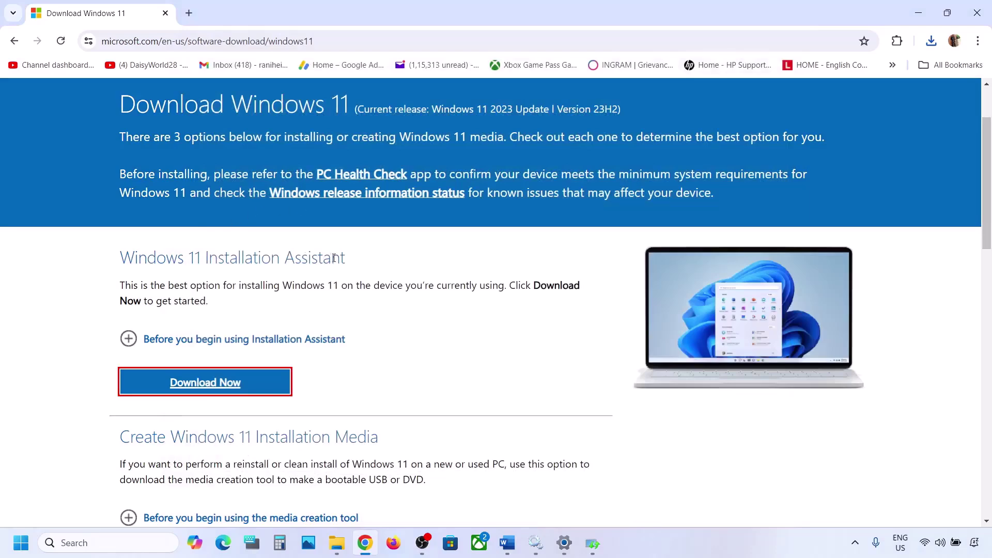
{"action": "left_click", "coordinate": [668, 549]}
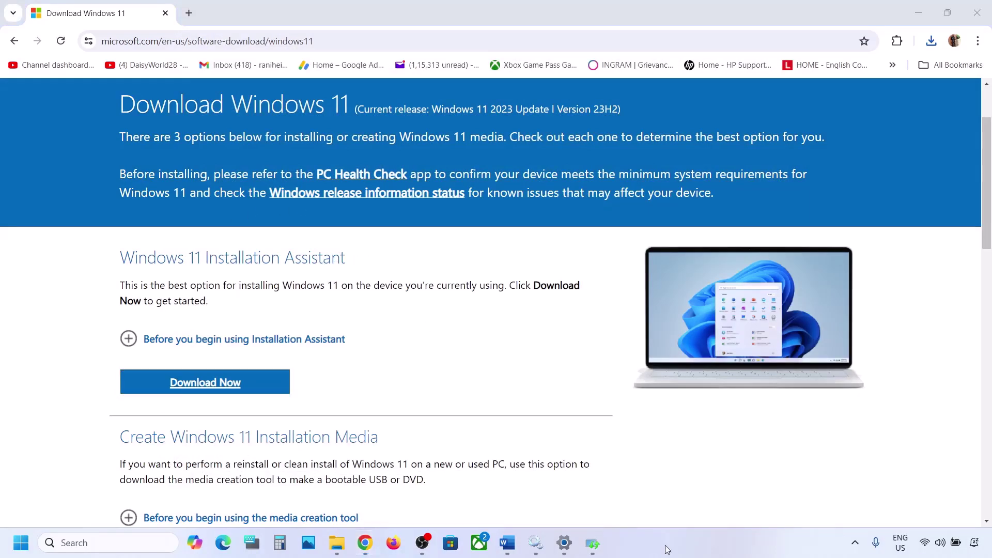
{"action": "key", "text": "alt+Tab"}
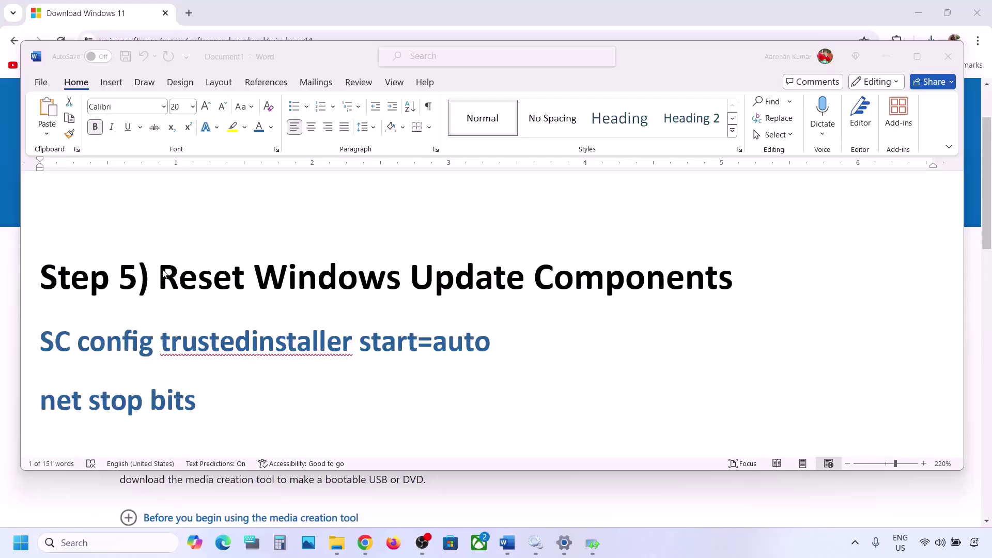
Copy Step 5's command lines, from SC config trustedinstaller start=auto to net start appidsvc
{"action": "left_click_drag", "start_coordinate": [163, 273], "coordinate": [732, 282]}
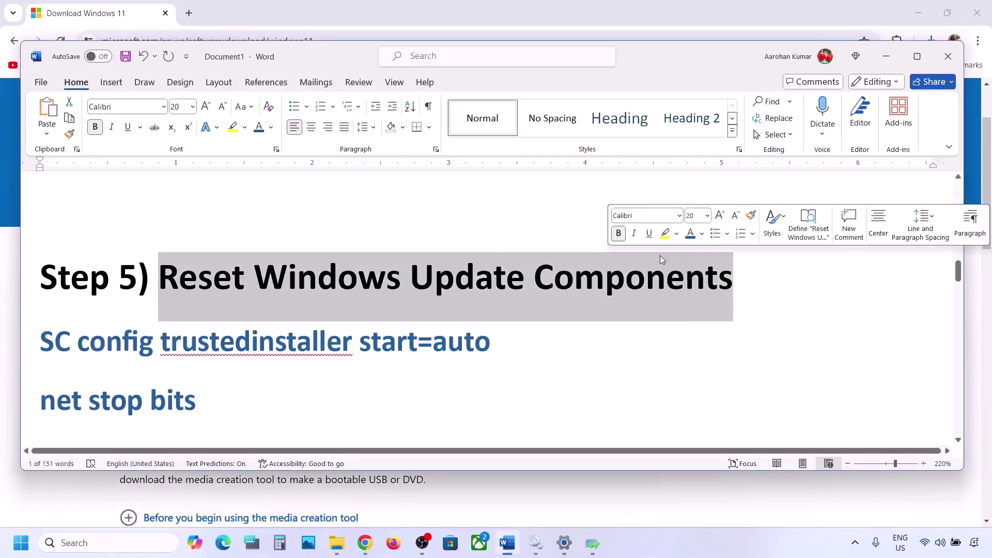
{"action": "left_click", "coordinate": [42, 339]}
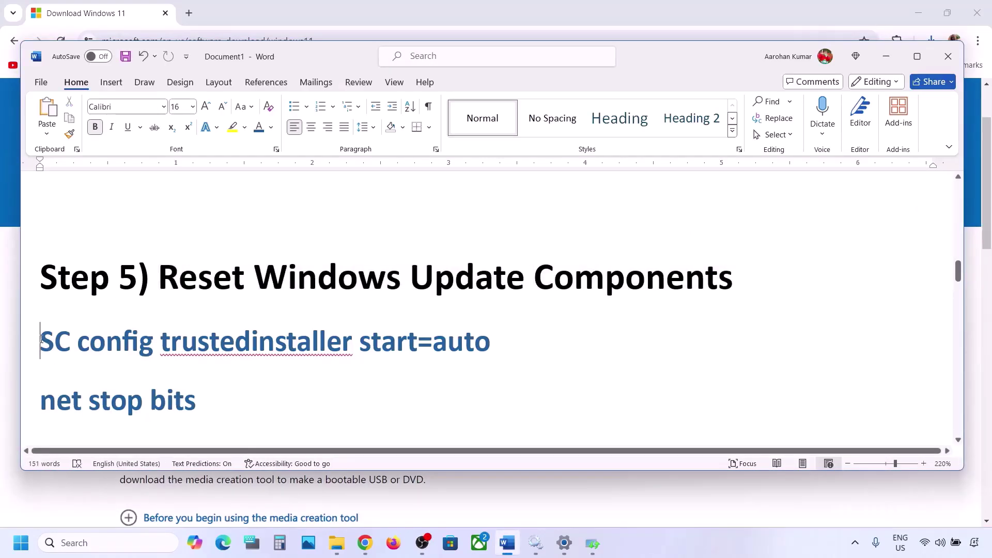
{"action": "mouse_move", "coordinate": [41, 339]}
{"action": "left_mouse_down"}
{"action": "mouse_move", "coordinate": [41, 371]}
{"action": "mouse_move", "coordinate": [43, 342]}
{"action": "left_mouse_up"}
{"action": "scroll", "coordinate": [43, 343], "scroll_direction": "down", "scroll_amount": 3}
{"action": "scroll", "coordinate": [40, 338], "scroll_direction": "down", "scroll_amount": 12}
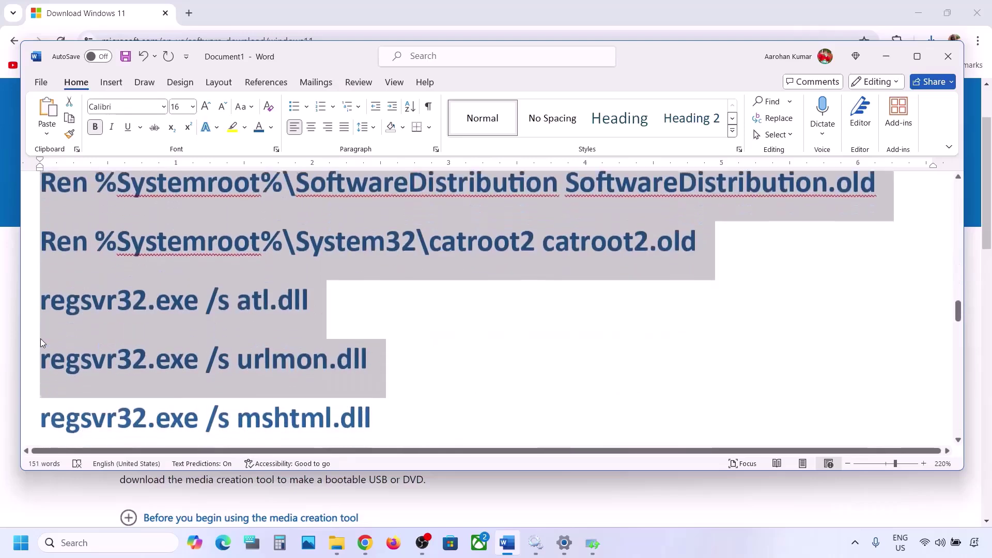
{"action": "scroll", "coordinate": [40, 339], "scroll_direction": "down", "scroll_amount": 10}
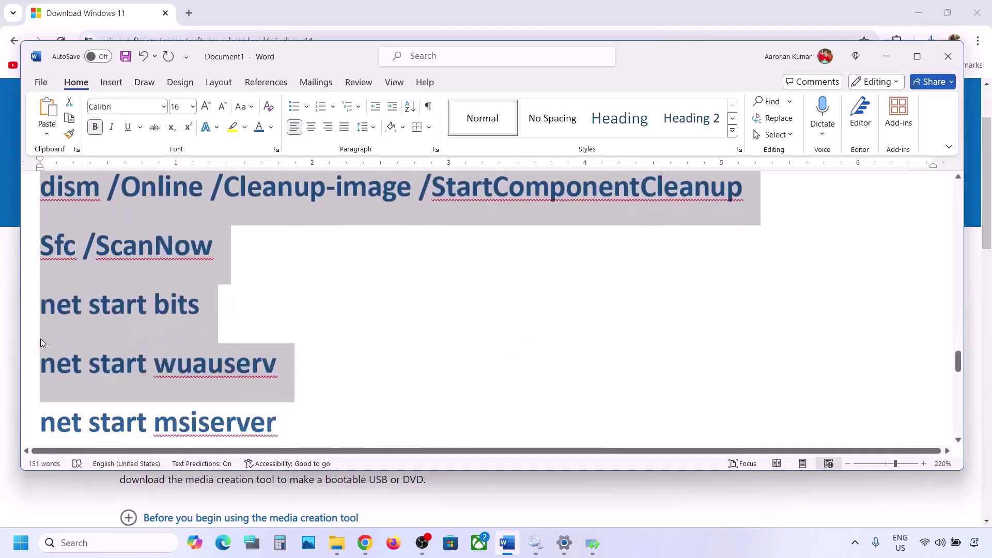
{"action": "left_click_drag", "start_coordinate": [41, 339], "coordinate": [147, 304]}
{"action": "scroll", "coordinate": [147, 303], "scroll_direction": "up", "scroll_amount": 3}
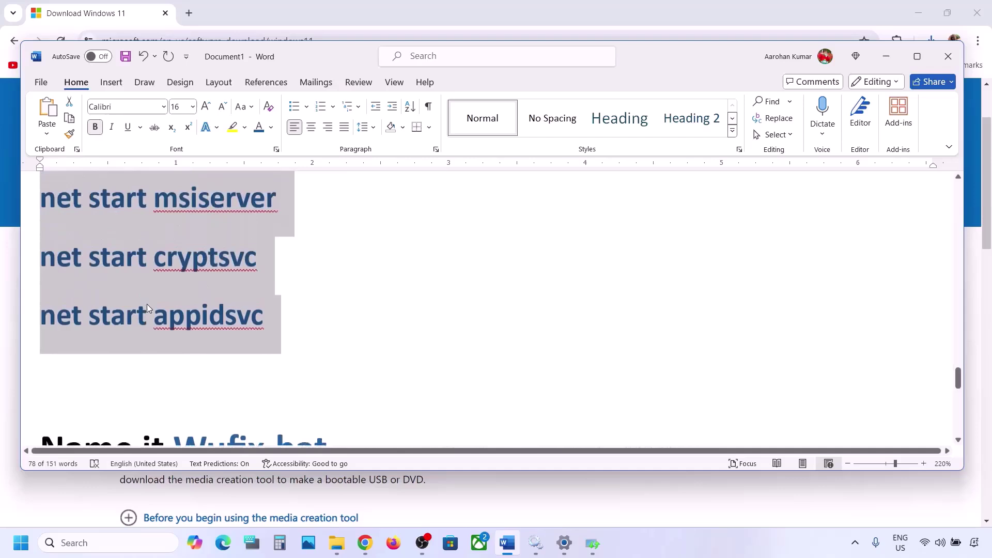
{"action": "right_click", "coordinate": [154, 261]}
{"action": "left_click", "coordinate": [204, 317]}
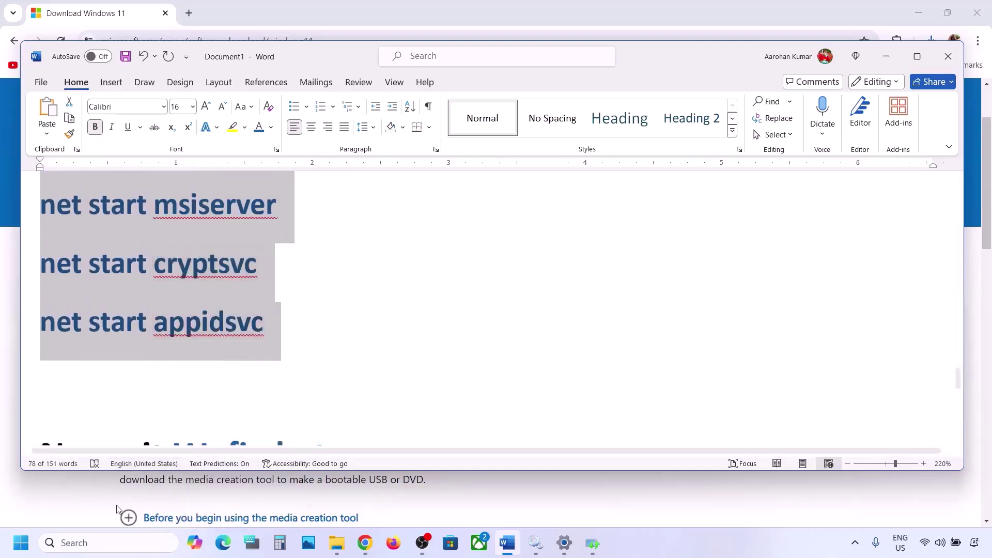
Paste the copied reset commands into a new Notepad window
{"action": "left_click", "coordinate": [83, 543]}
{"action": "type", "text": "note"}
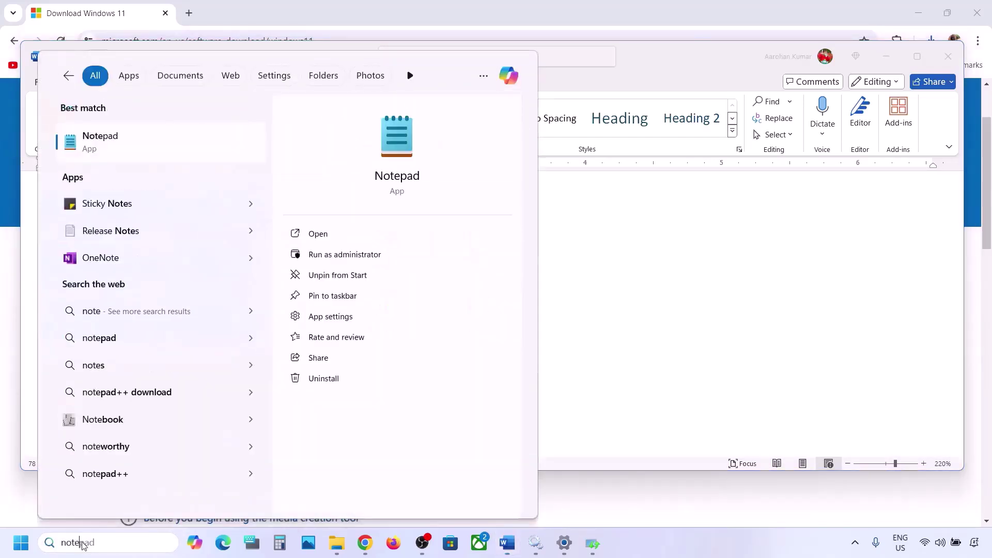
{"action": "key", "text": "Return"}
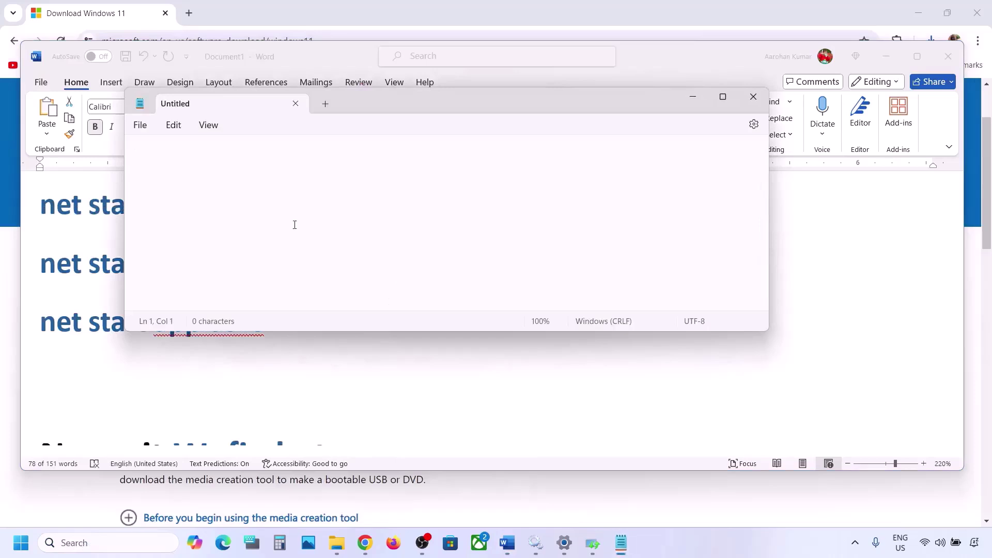
{"action": "key", "text": "ctrl+v"}
{"action": "key", "text": "ctrl+Home"}
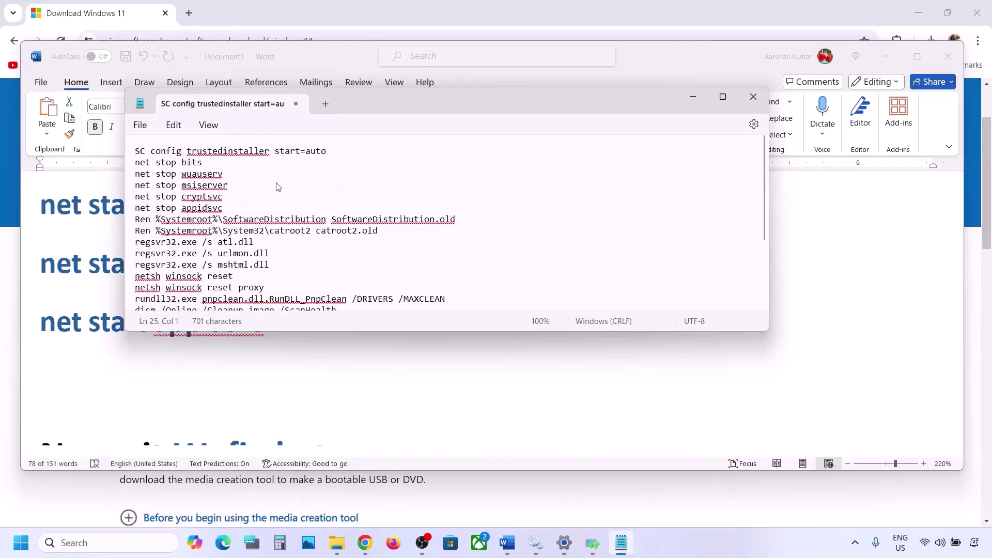
Begin Save As in Notepad and select the Wufix.bat name in the Word guide
{"action": "left_click", "coordinate": [139, 126]}
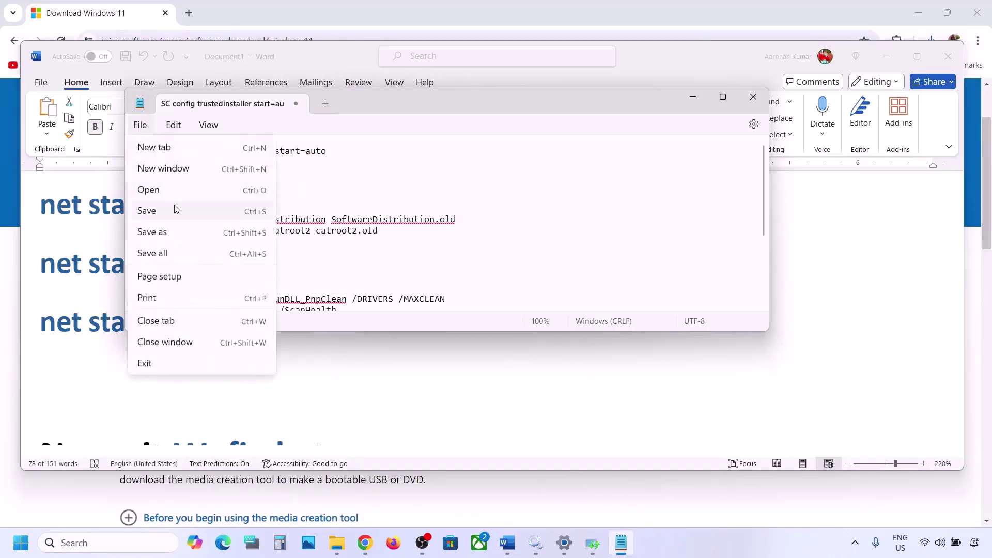
{"action": "left_click", "coordinate": [153, 231]}
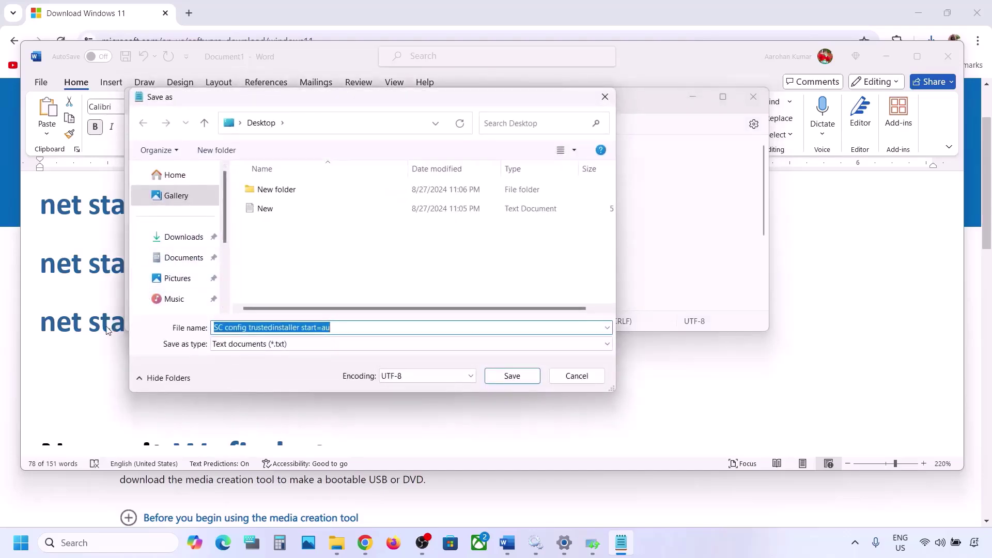
{"action": "left_click", "coordinate": [113, 327]}
{"action": "scroll", "coordinate": [202, 290], "scroll_direction": "down", "scroll_amount": 5}
{"action": "scroll", "coordinate": [202, 291], "scroll_direction": "up", "scroll_amount": 1}
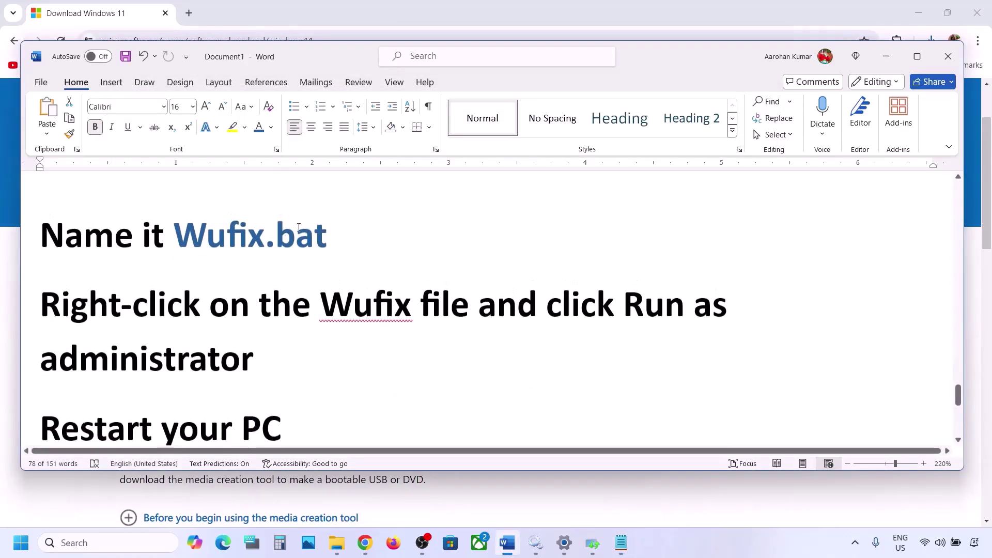
{"action": "left_click_drag", "start_coordinate": [329, 233], "coordinate": [215, 236]}
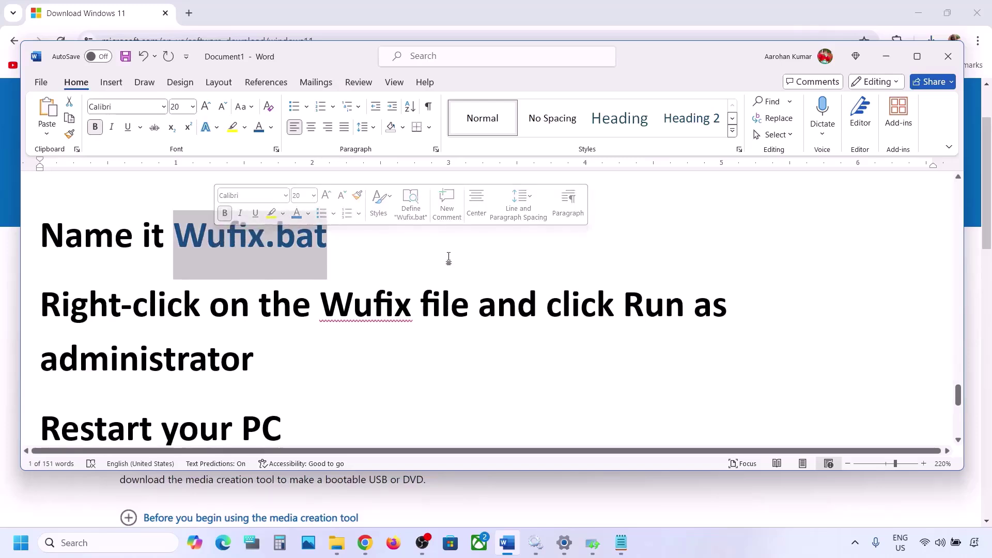
Save the script as Wufix.bat with All files type, close Notepad, show the desktop
{"action": "left_click", "coordinate": [621, 543]}
{"action": "key", "text": "ctrl+s"}
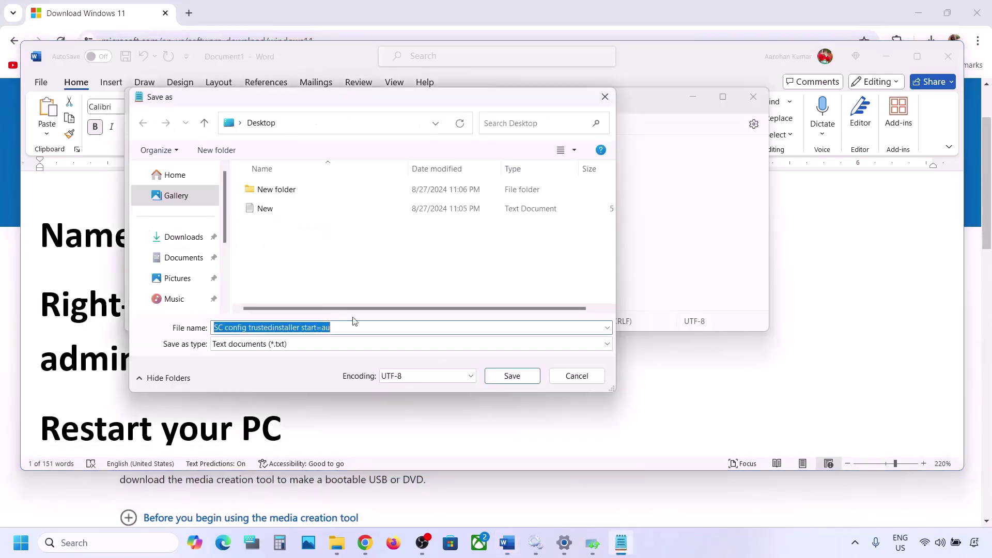
{"action": "key", "text": "ctrl+v"}
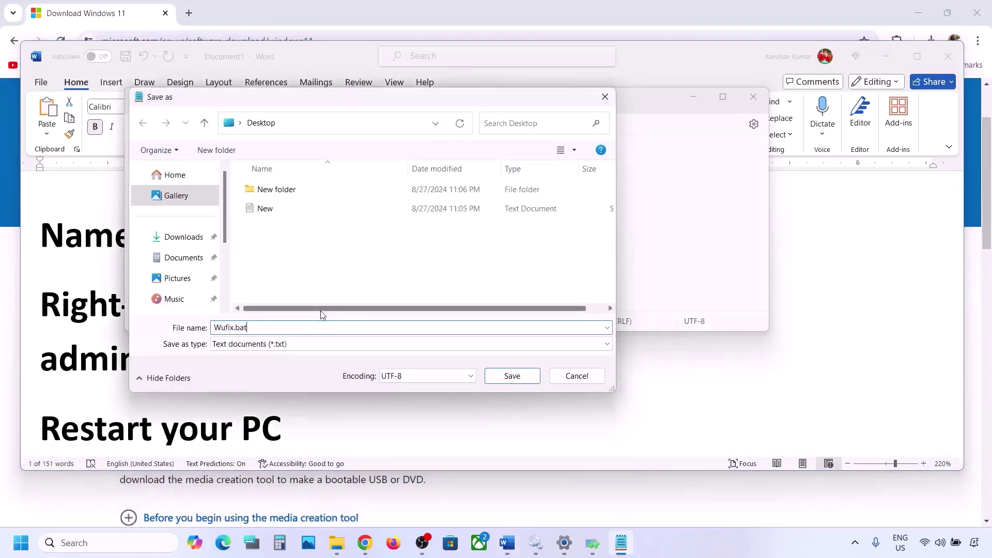
{"action": "left_click", "coordinate": [292, 345]}
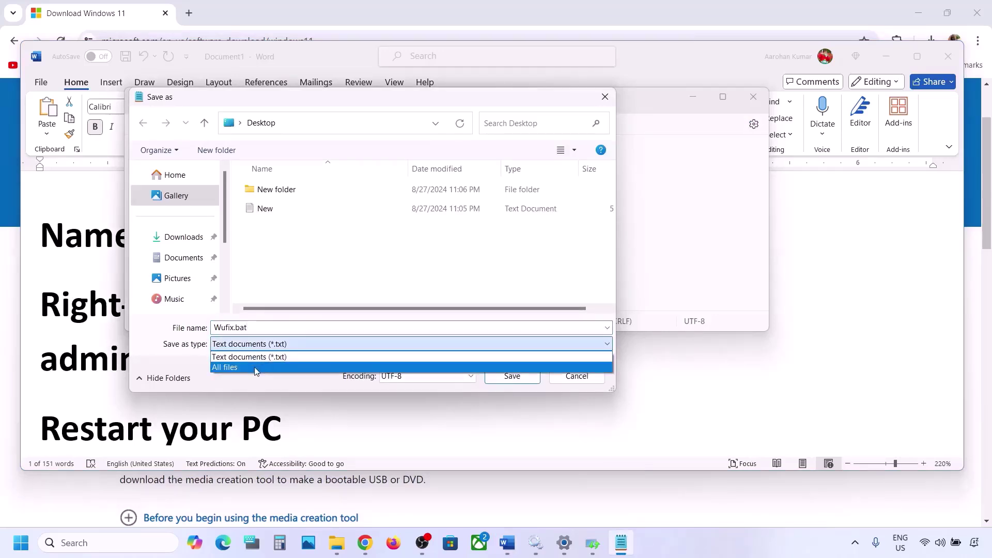
{"action": "left_click", "coordinate": [274, 367]}
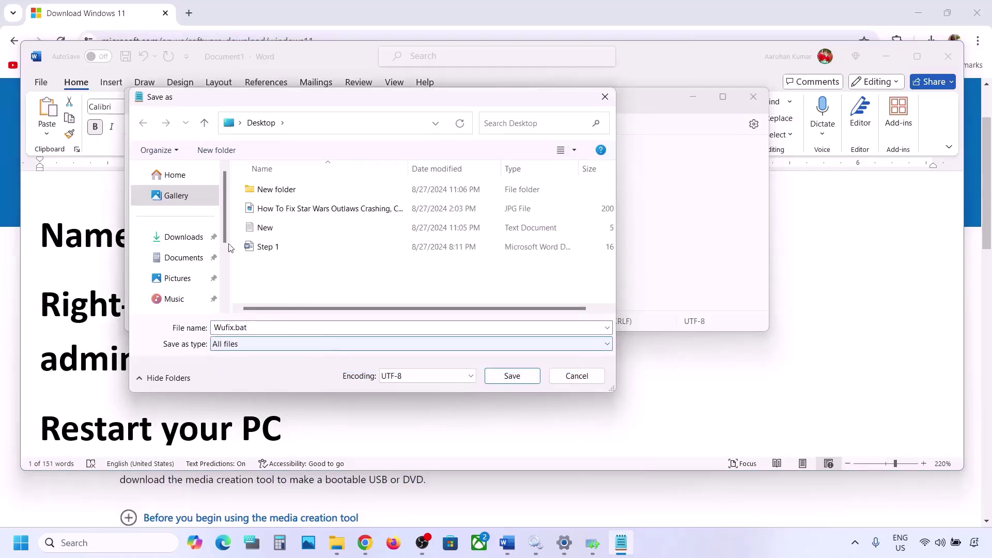
{"action": "left_click", "coordinate": [513, 376]}
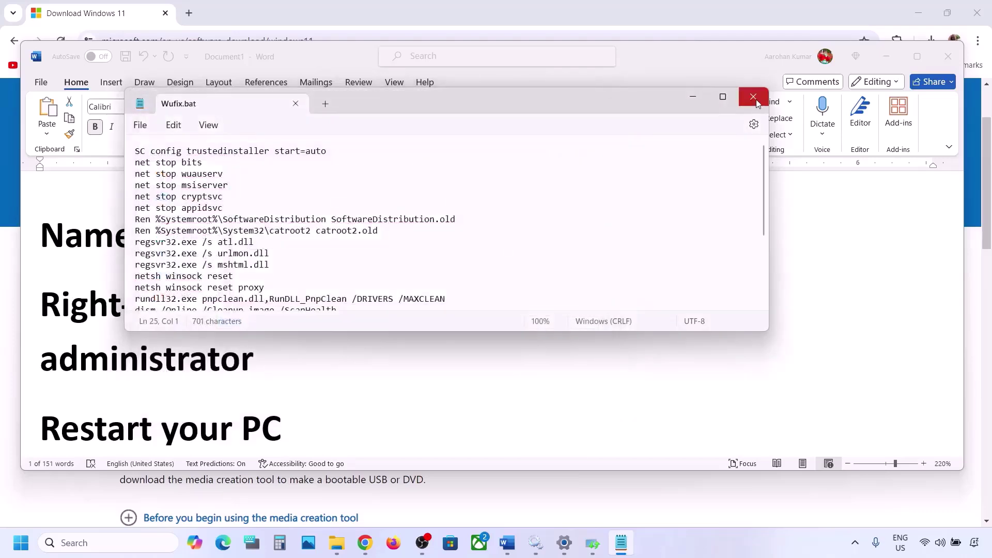
{"action": "left_click", "coordinate": [753, 97]}
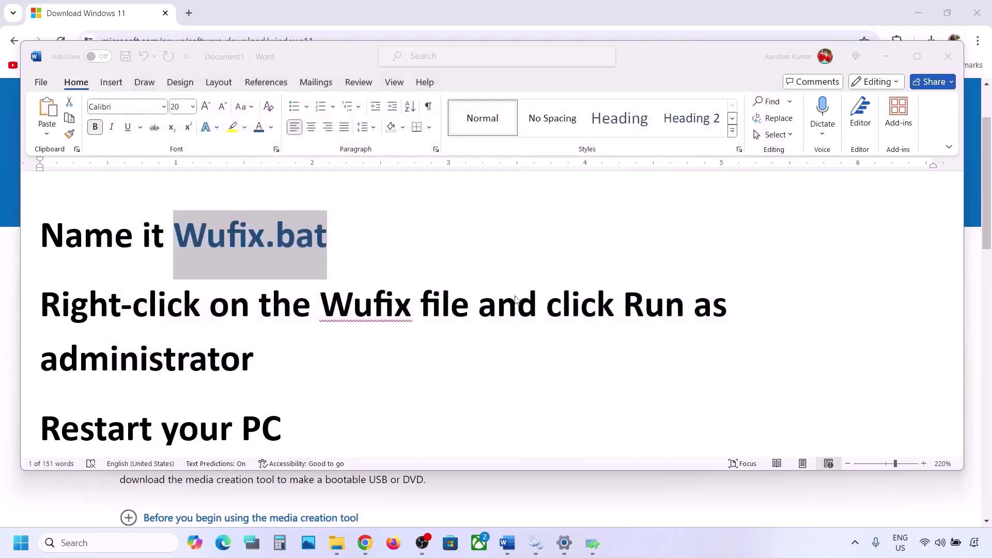
{"action": "key", "text": "super+d"}
Run Wufix.bat as administrator after dismissing the troubleshooter results
{"action": "left_click", "coordinate": [30, 338]}
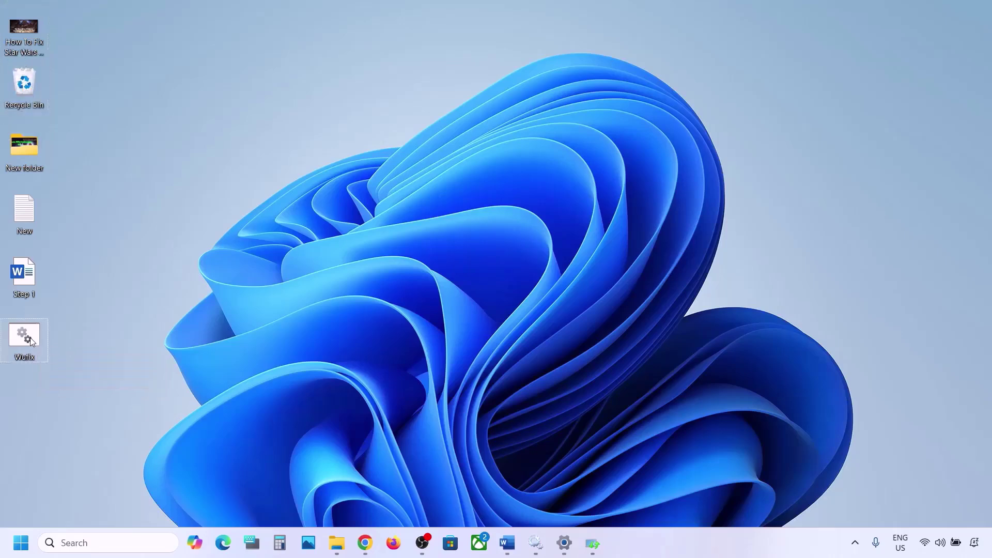
{"action": "double_click", "coordinate": [29, 337]}
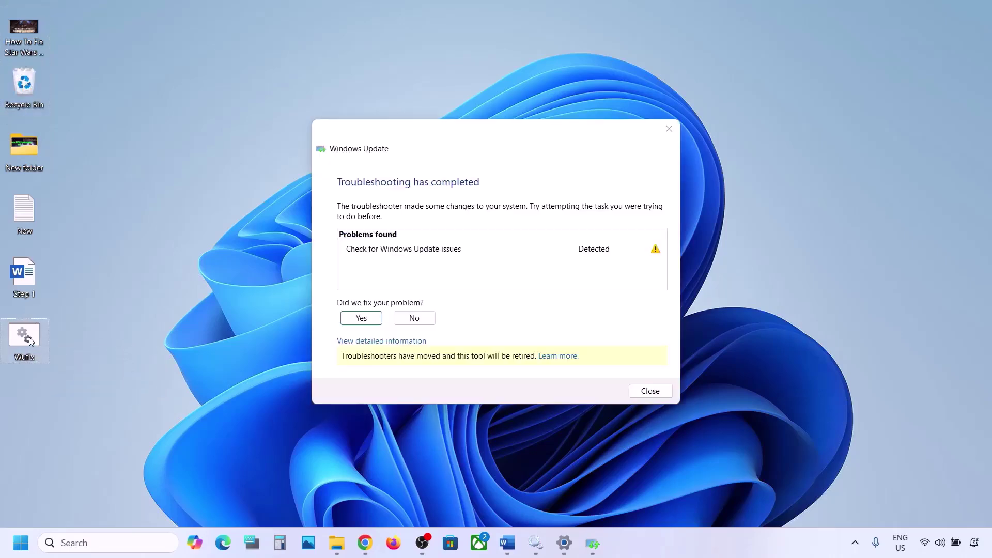
{"action": "left_click", "coordinate": [668, 129]}
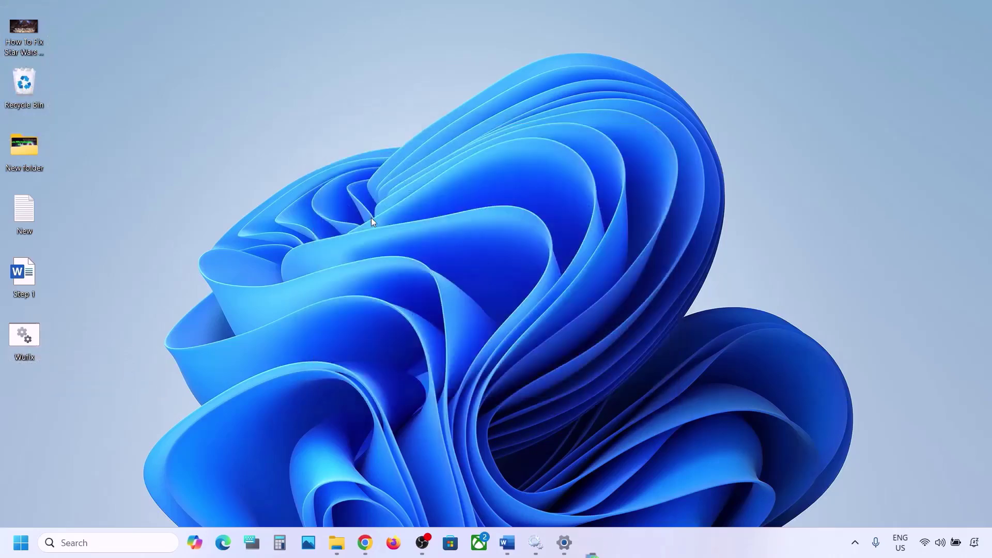
{"action": "right_click", "coordinate": [29, 336]}
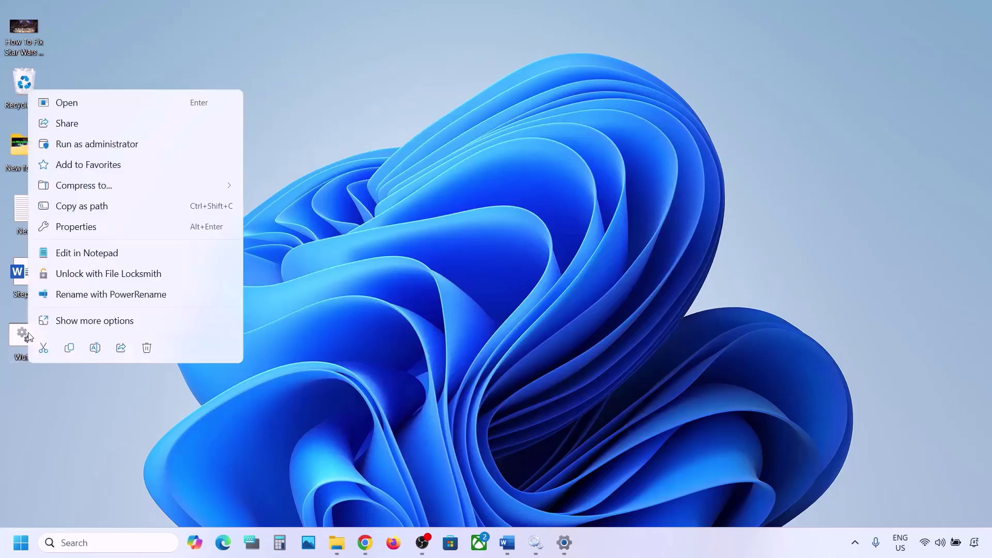
{"action": "left_click", "coordinate": [123, 145]}
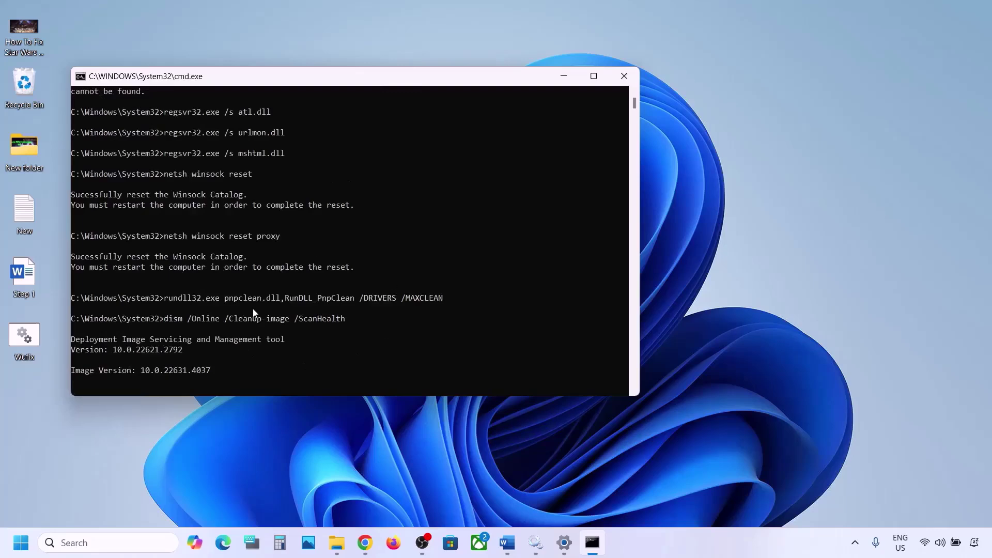
Minimize the running Wufix command window and return to the desktop
{"action": "left_click", "coordinate": [21, 542]}
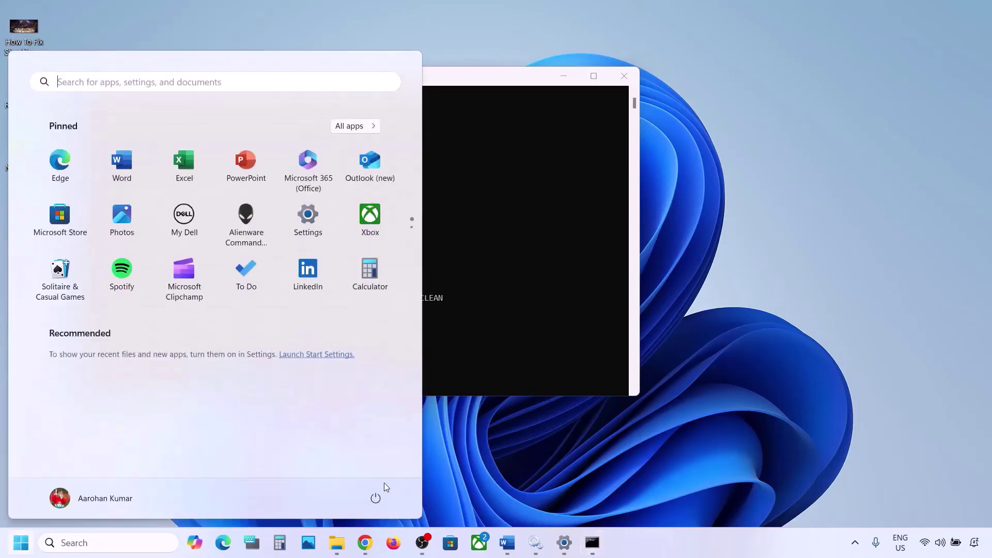
{"action": "left_click", "coordinate": [376, 500]}
{"action": "key", "text": "Escape"}
{"action": "left_click", "coordinate": [527, 265]}
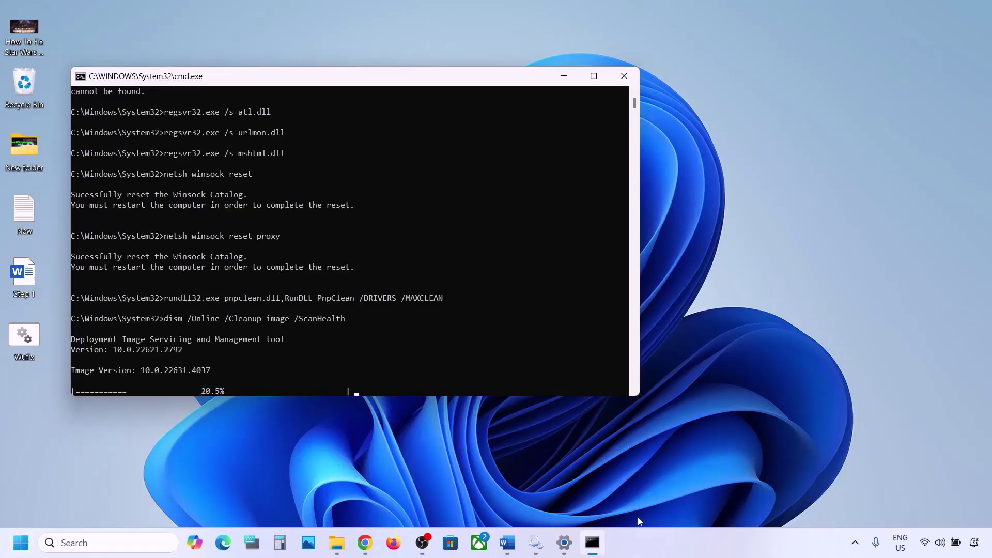
{"action": "left_click", "coordinate": [667, 542]}
{"action": "key", "text": "super+d"}
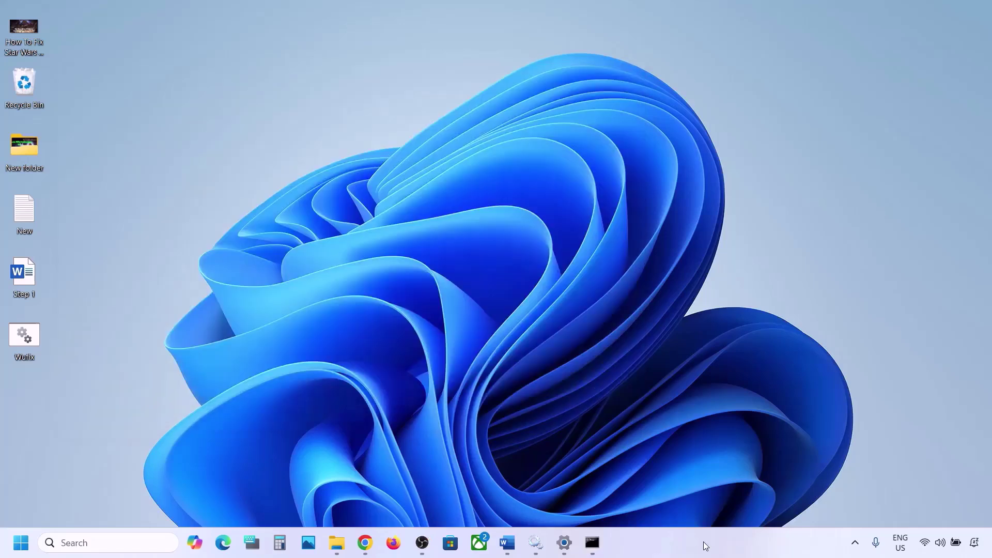
Locate Word's Step 6 'Use Media Creation Tool', then download and launch MediaCreationTool.exe
{"action": "left_click", "coordinate": [507, 543]}
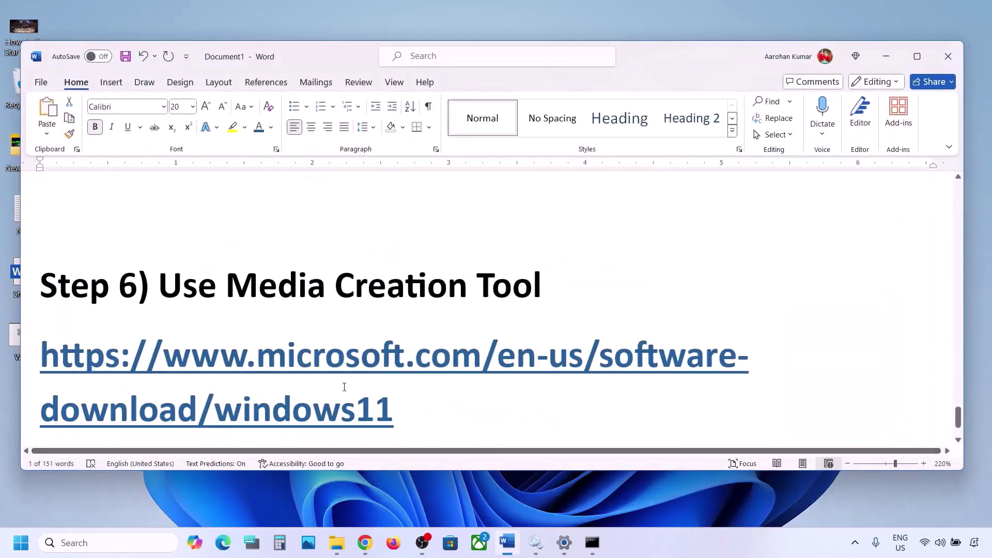
{"action": "scroll", "coordinate": [311, 391], "scroll_direction": "down", "scroll_amount": 2}
{"action": "scroll", "coordinate": [311, 392], "scroll_direction": "down", "scroll_amount": 1}
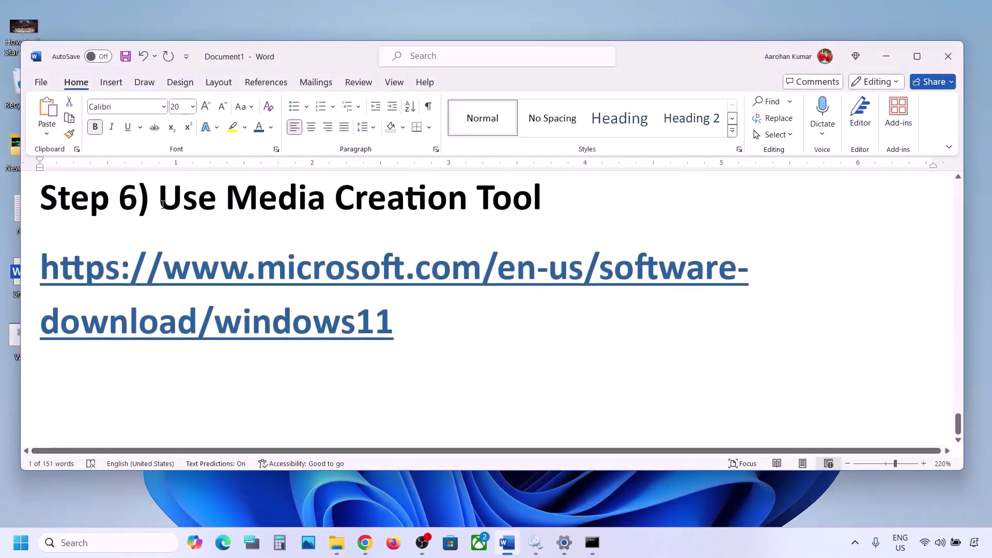
{"action": "left_click_drag", "start_coordinate": [162, 204], "coordinate": [545, 207]}
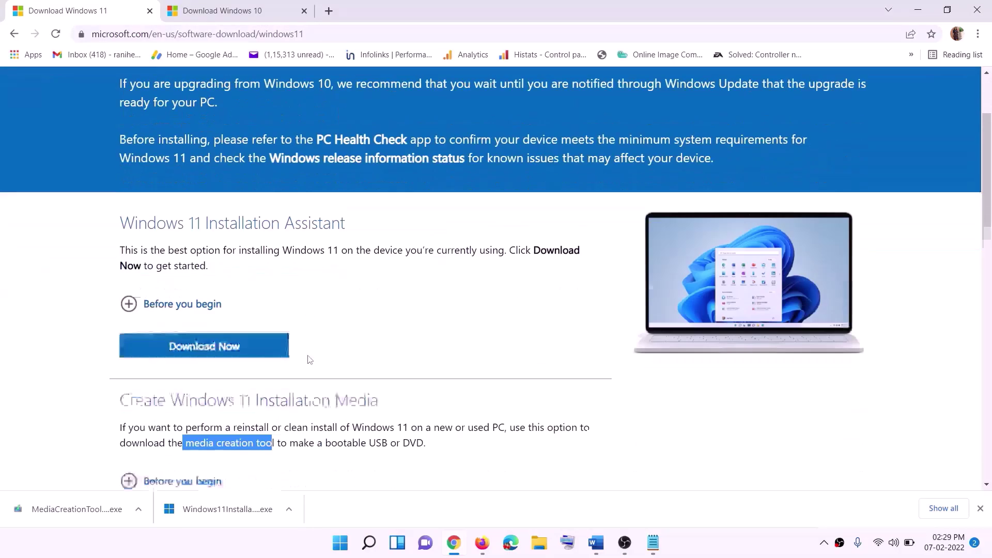
{"action": "scroll", "coordinate": [309, 360], "scroll_direction": "down", "scroll_amount": 2}
{"action": "left_click_drag", "start_coordinate": [186, 306], "coordinate": [287, 307]}
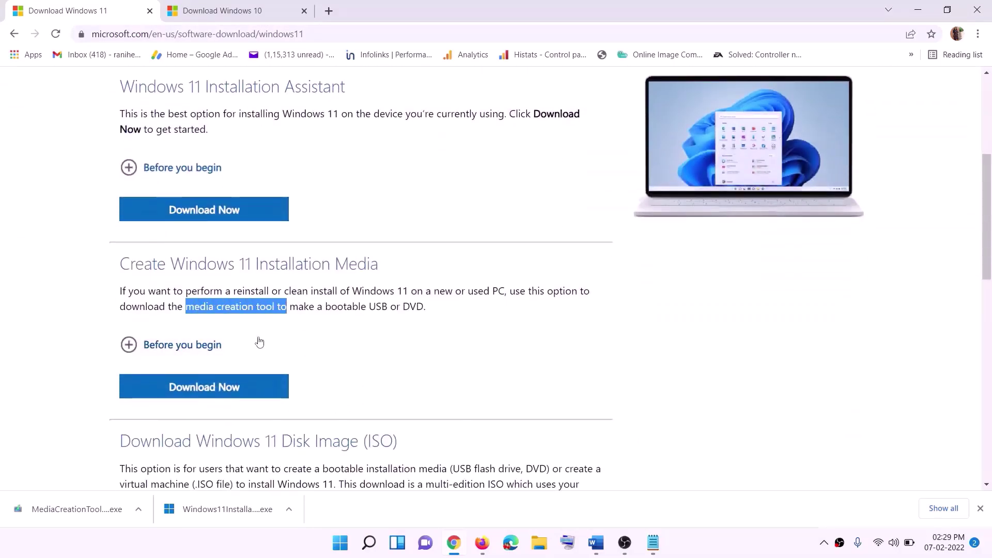
{"action": "left_click", "coordinate": [197, 393]}
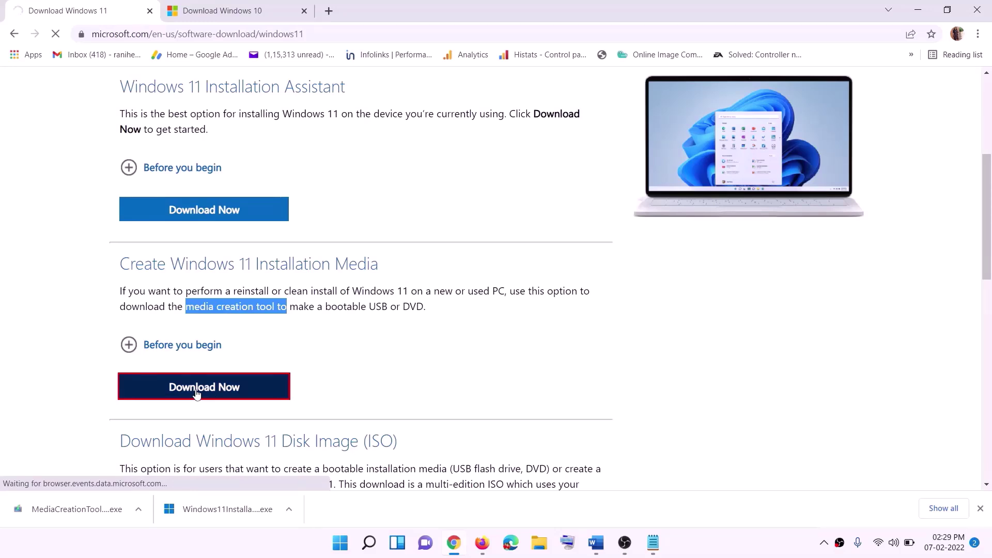
{"action": "left_click", "coordinate": [68, 510]}
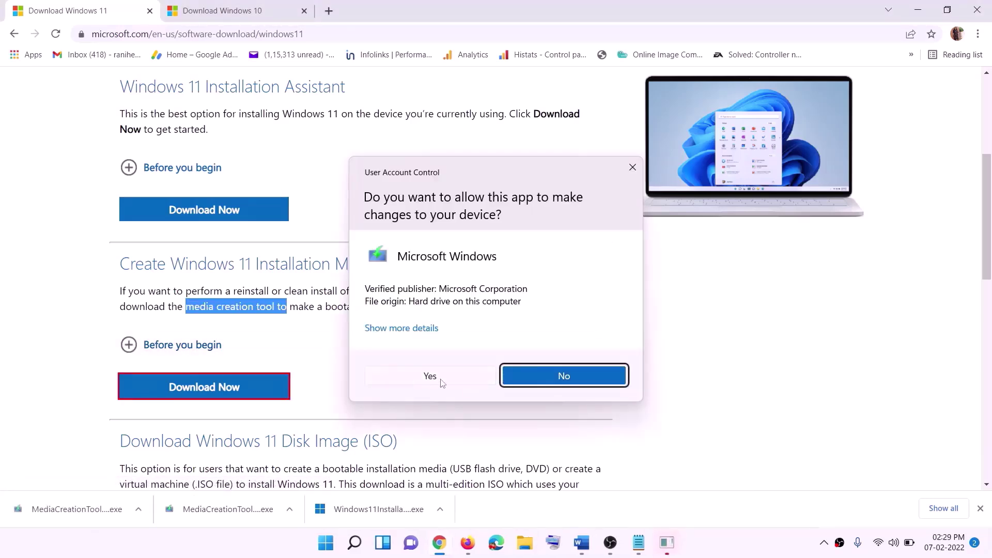
Accept the licence and save a Windows 11 ISO named Windows to the Desktop
{"action": "left_click", "coordinate": [430, 376]}
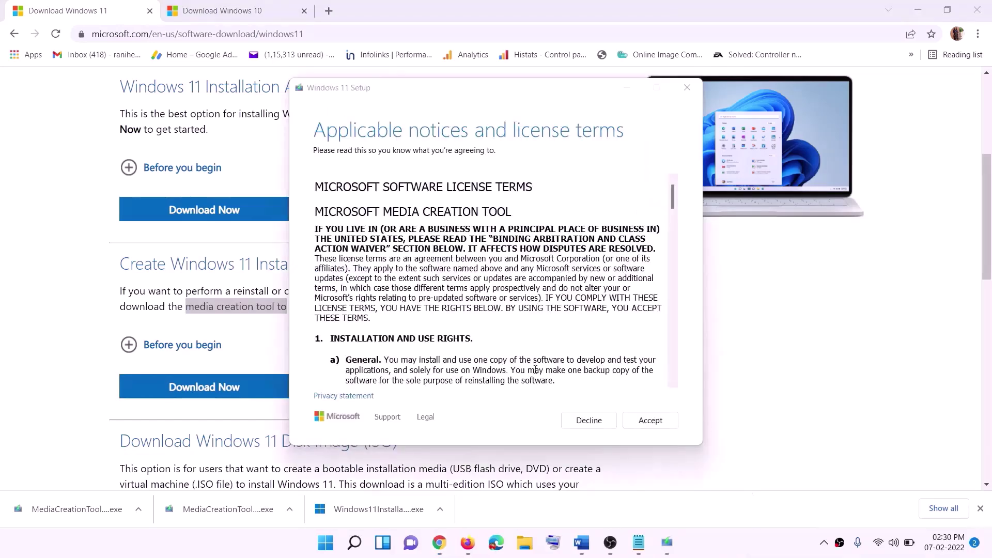
{"action": "left_click", "coordinate": [646, 420]}
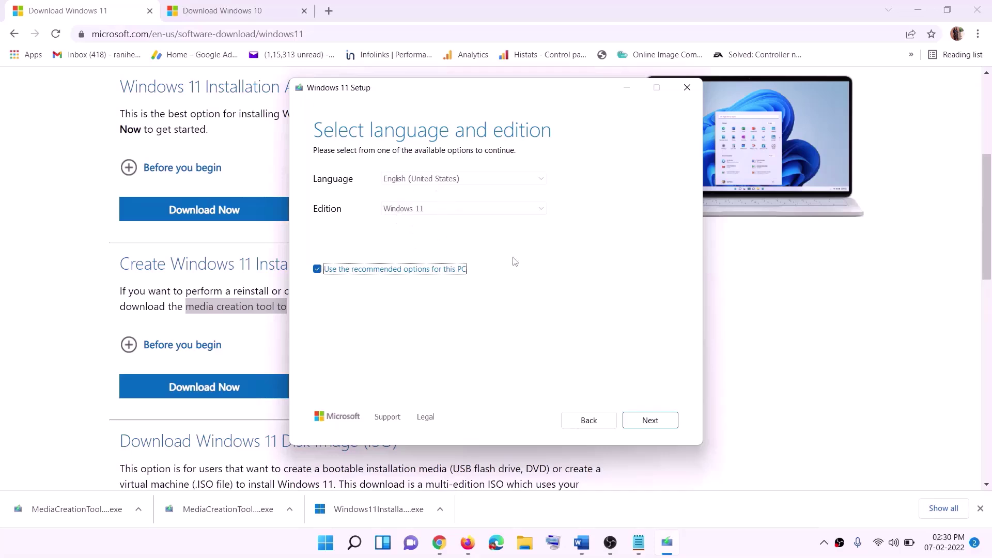
{"action": "left_click", "coordinate": [643, 420]}
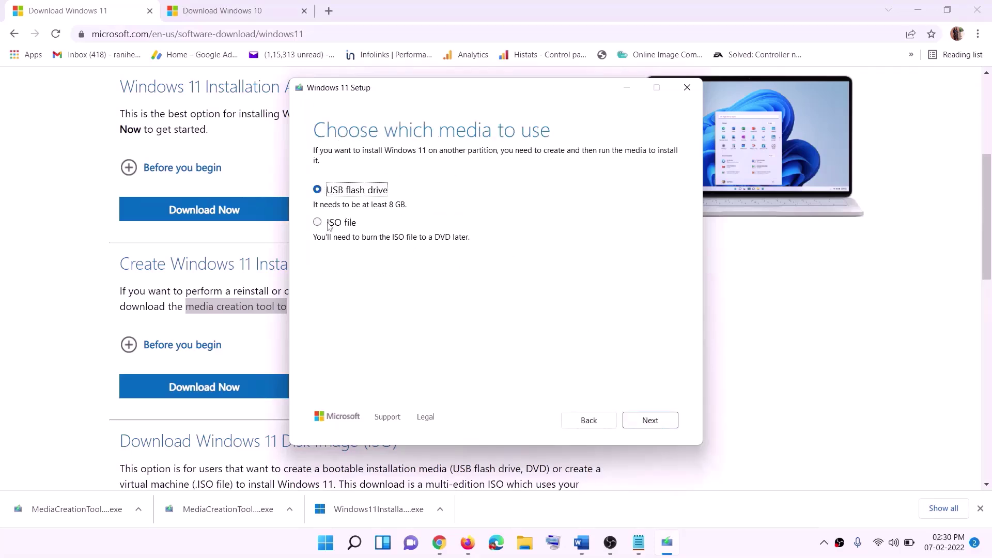
{"action": "left_click", "coordinate": [330, 223]}
{"action": "left_click", "coordinate": [649, 421]}
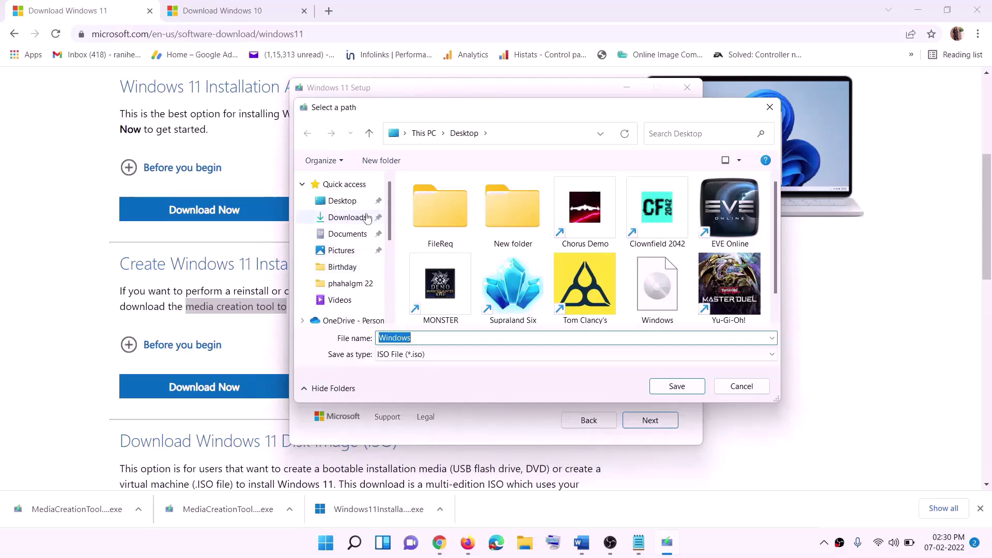
{"action": "left_click", "coordinate": [315, 207]}
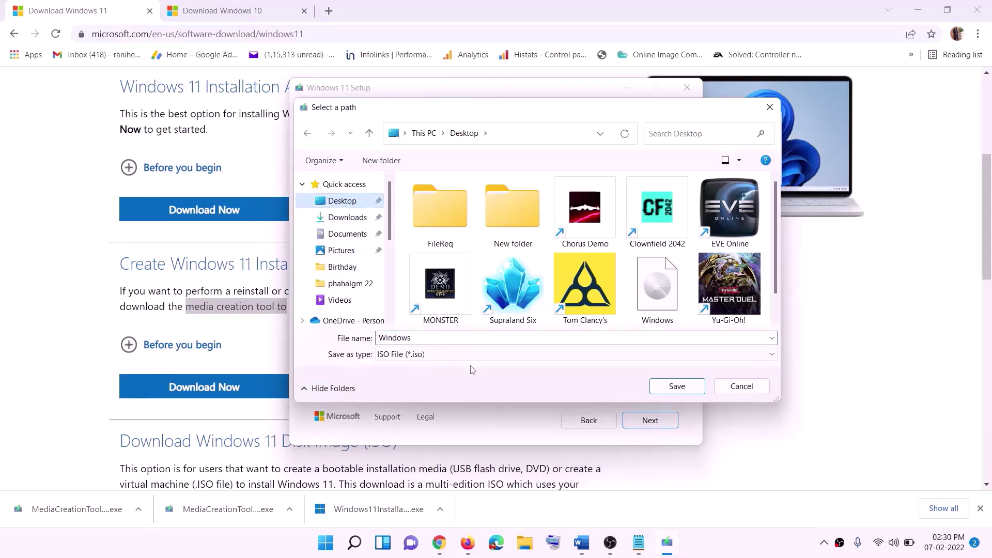
{"action": "left_click", "coordinate": [679, 388]}
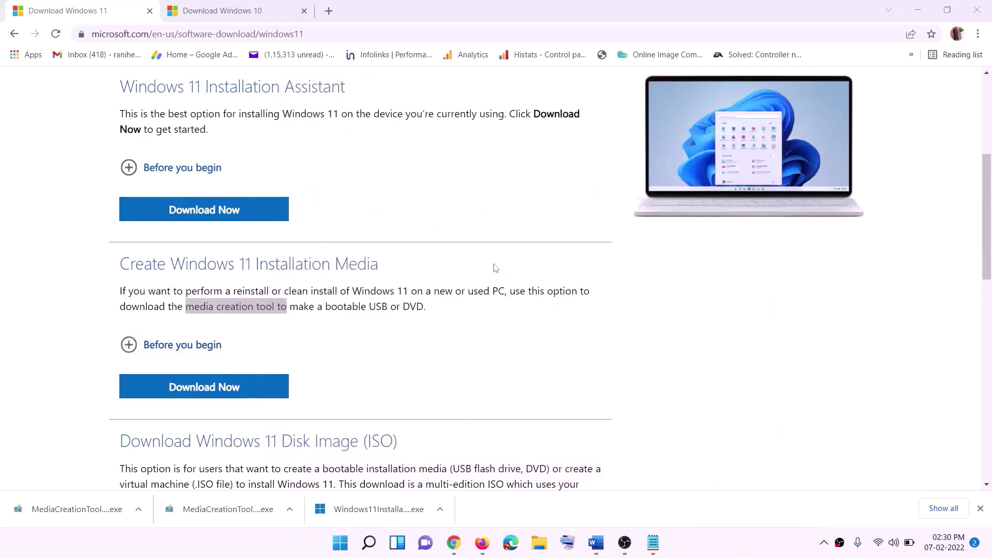
{"action": "key", "text": "super+d"}
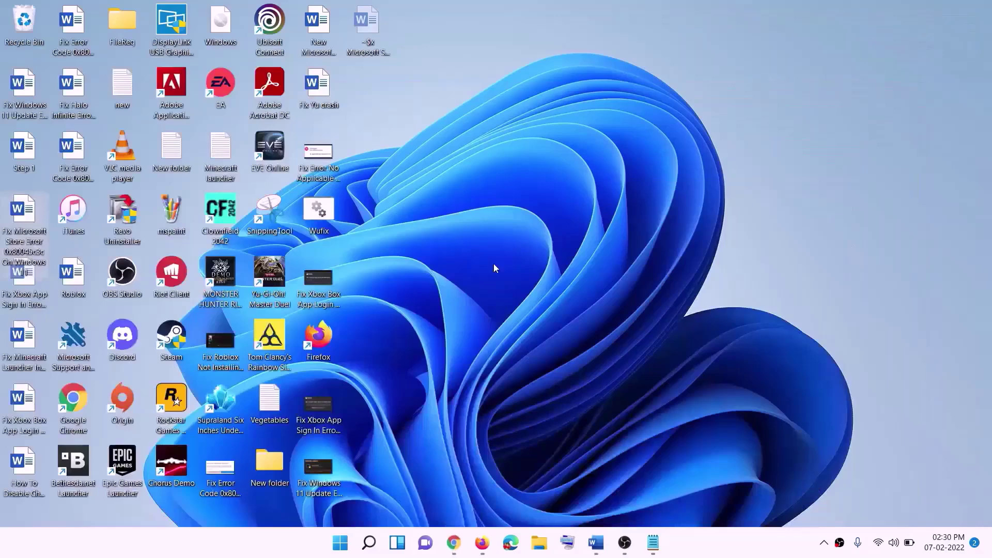
Mount the Windows ISO from the desktop and run its setup with administrator approval
{"action": "left_click_drag", "start_coordinate": [228, 26], "coordinate": [403, 310]}
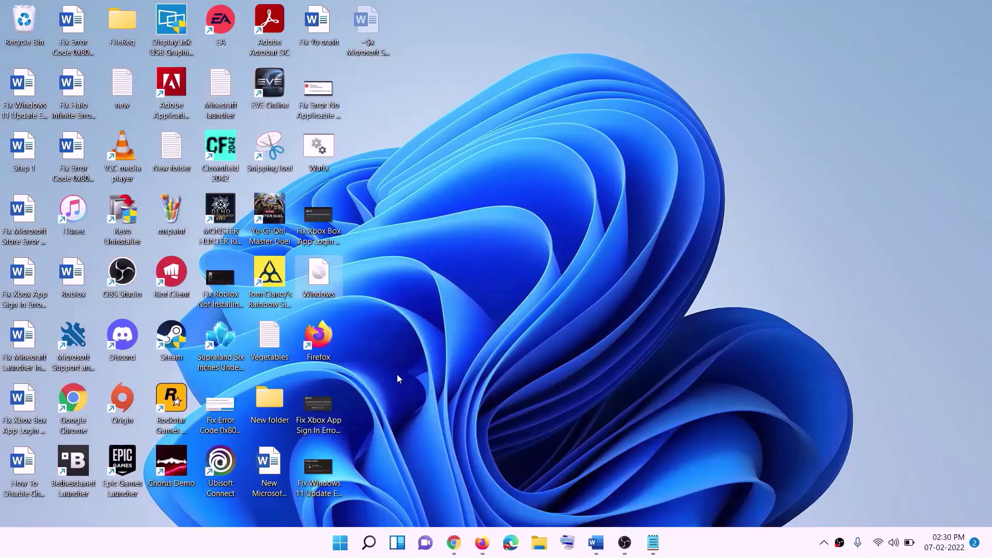
{"action": "double_click", "coordinate": [322, 281]}
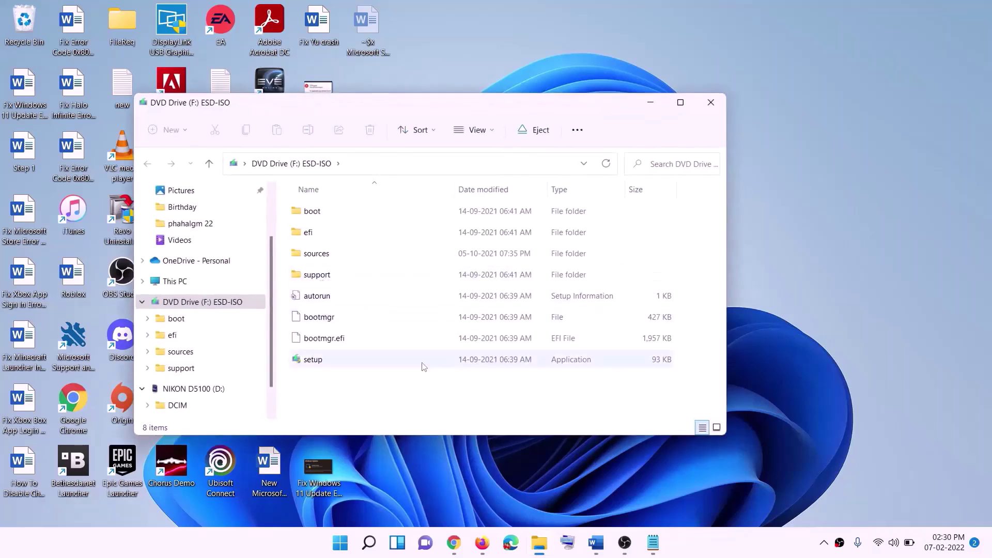
{"action": "left_click", "coordinate": [316, 364]}
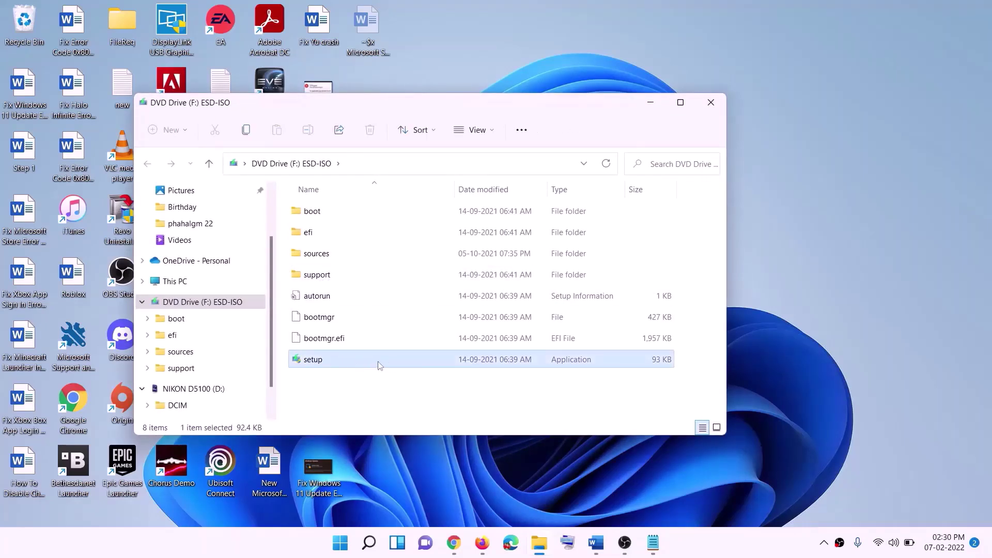
{"action": "double_click", "coordinate": [338, 358]}
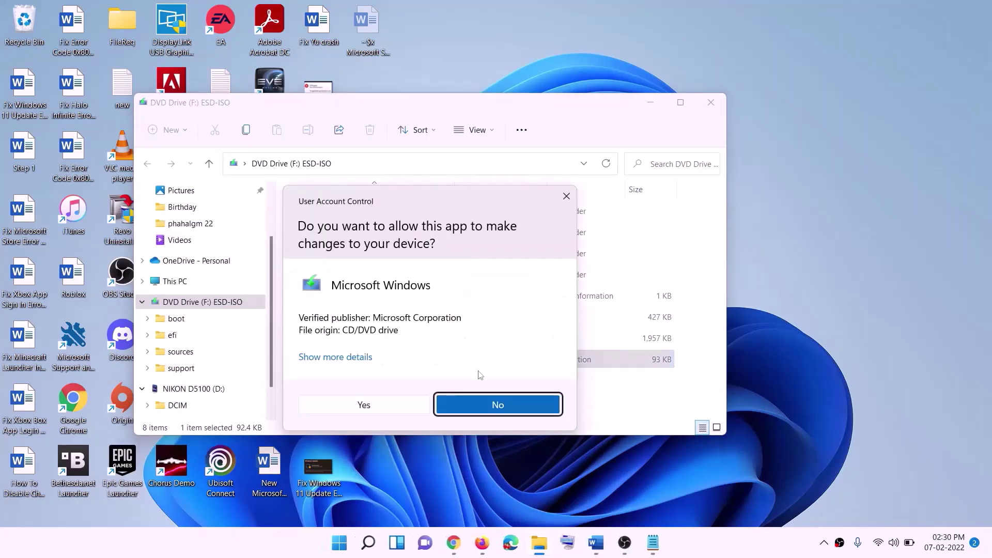
{"action": "left_click", "coordinate": [396, 403]}
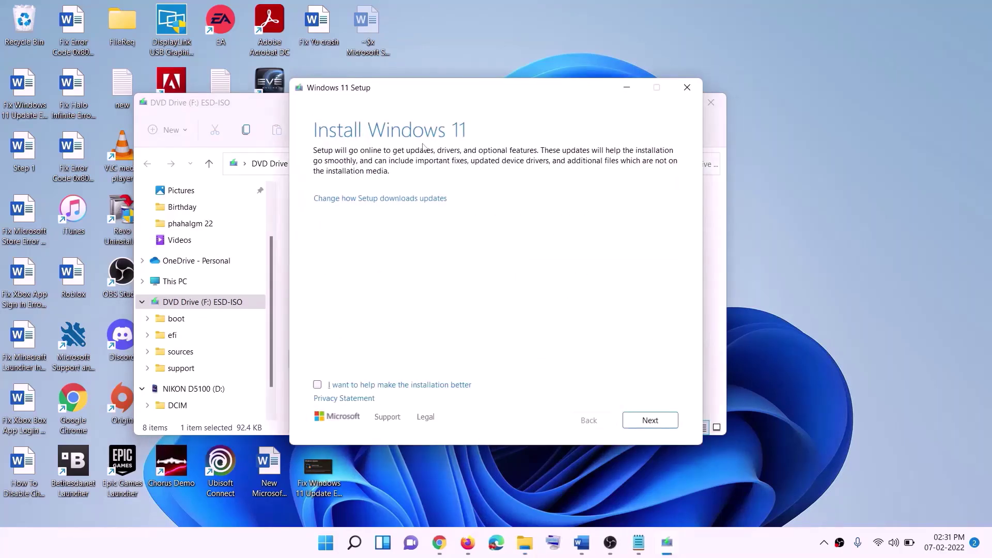
Continue past the Install Windows 11 page and scroll the notes to Ready to install
{"action": "left_click", "coordinate": [655, 422]}
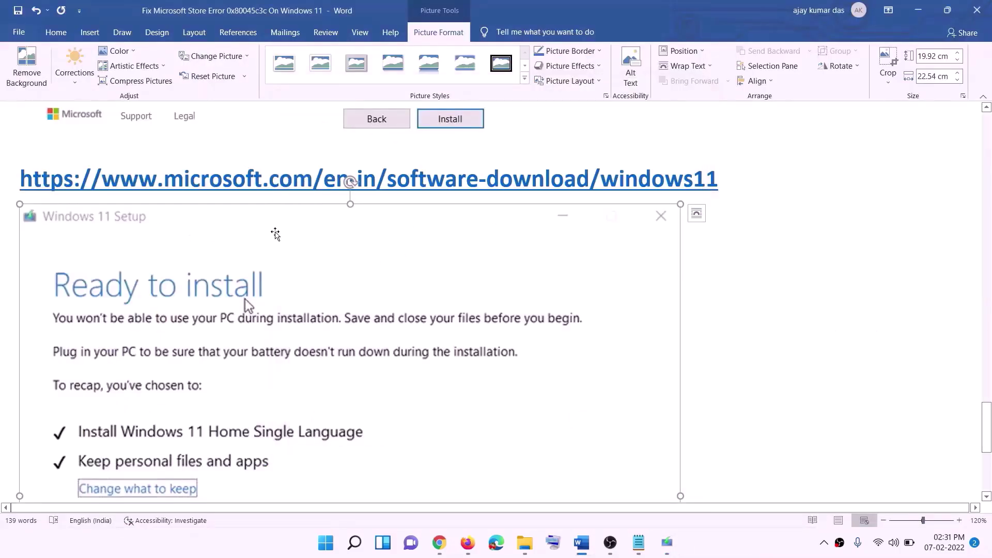
{"action": "scroll", "coordinate": [230, 257], "scroll_direction": "down", "scroll_amount": 1}
{"action": "scroll", "coordinate": [230, 257], "scroll_direction": "down", "scroll_amount": 3}
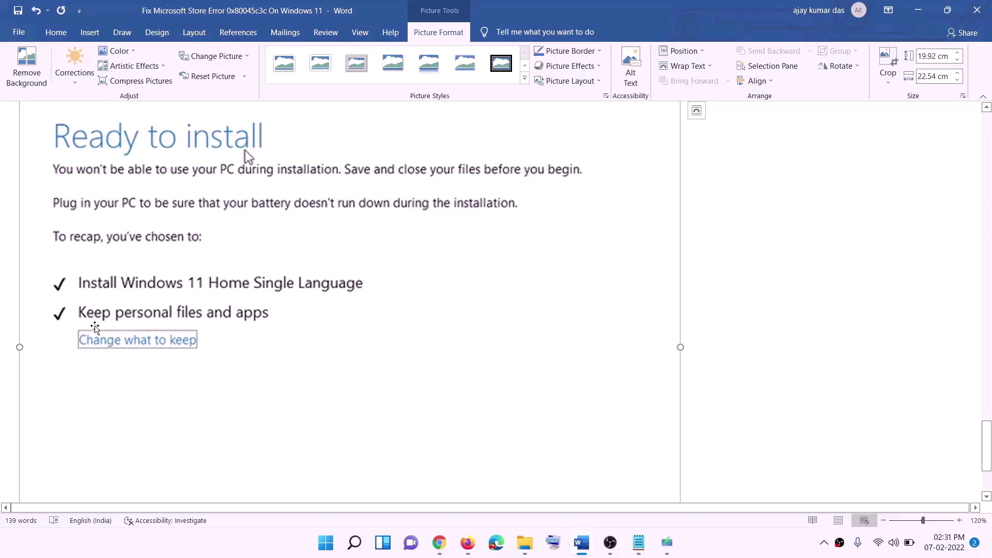
{"action": "scroll", "coordinate": [467, 362], "scroll_direction": "down", "scroll_amount": 2}
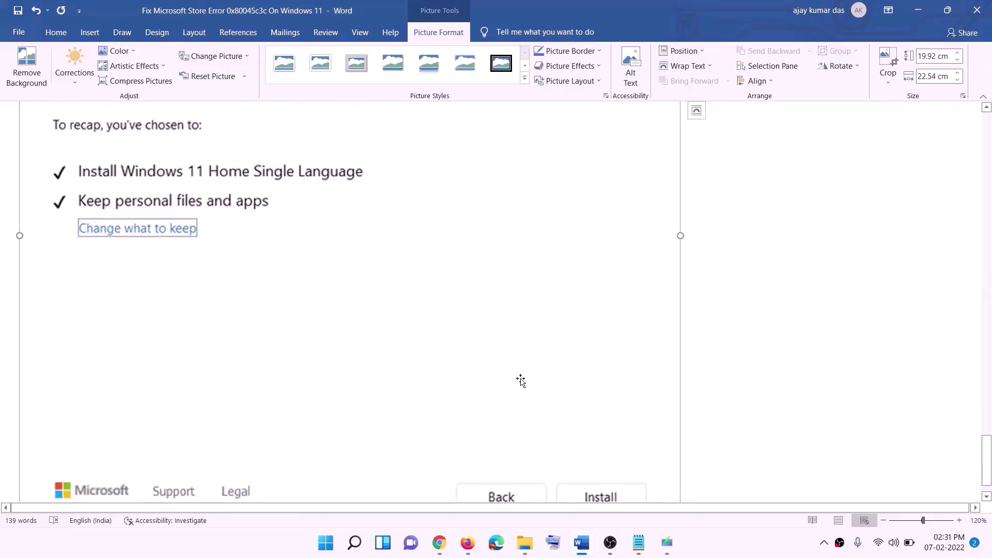
{"action": "scroll", "coordinate": [525, 385], "scroll_direction": "up", "scroll_amount": 5}
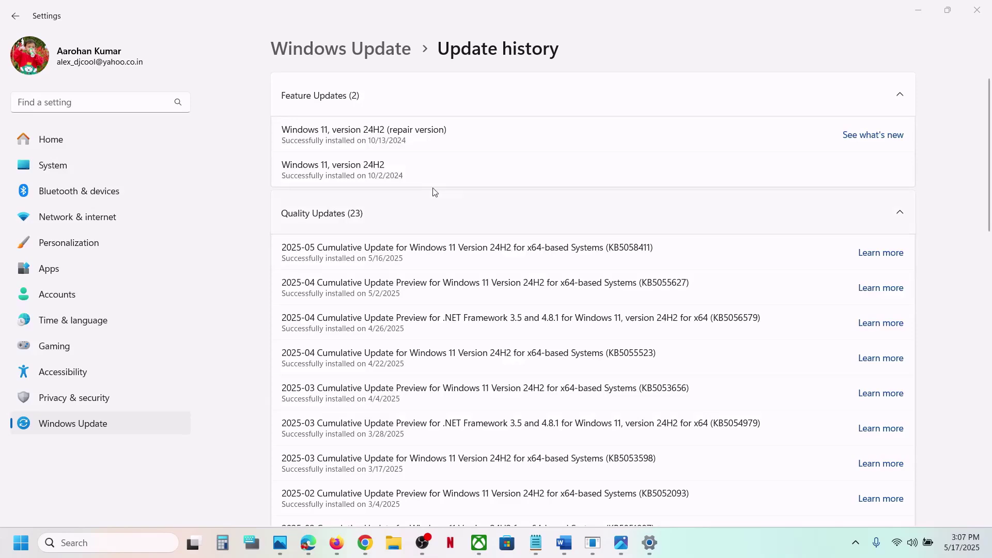
{"action": "left_click", "coordinate": [621, 543]}
{"action": "left_click", "coordinate": [620, 543]}
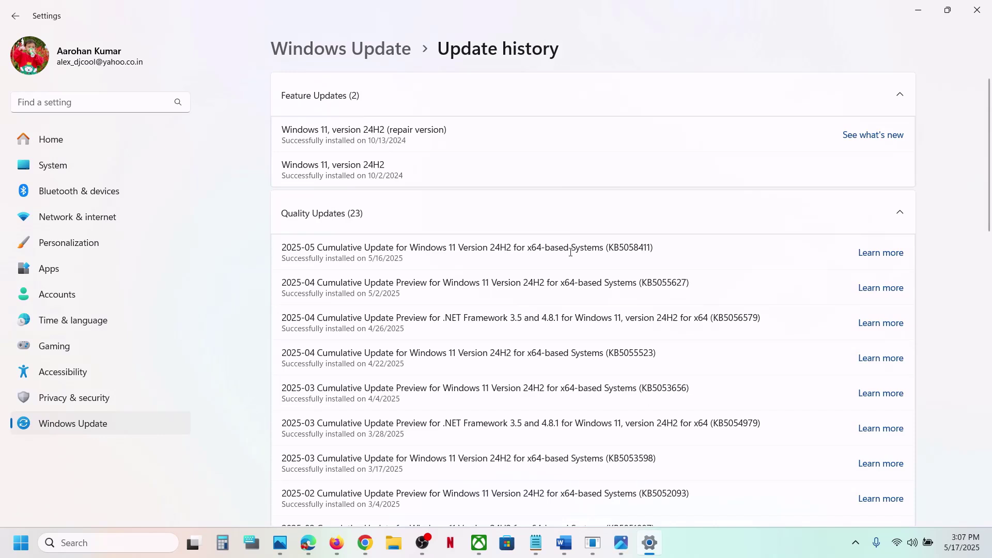